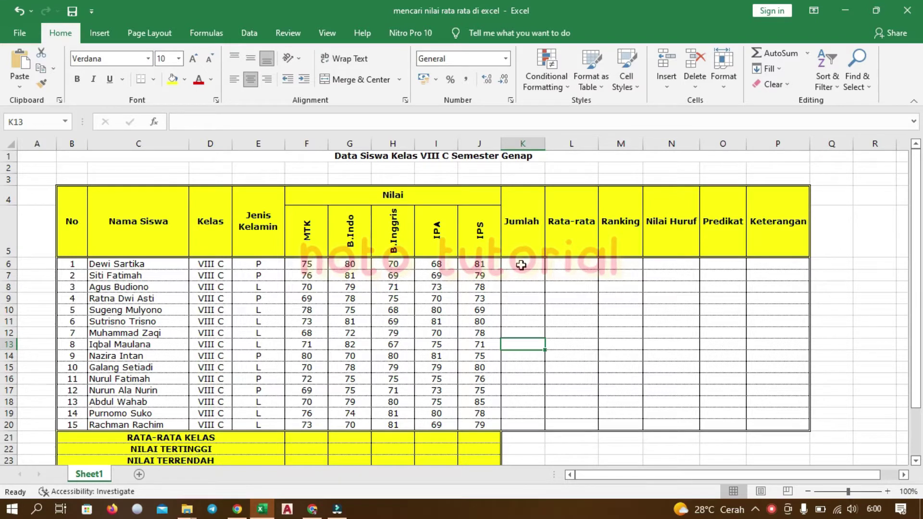
# - Set the font size of the sheet title in row 1 to 14 and make that row taller
pyautogui.click(517, 265)
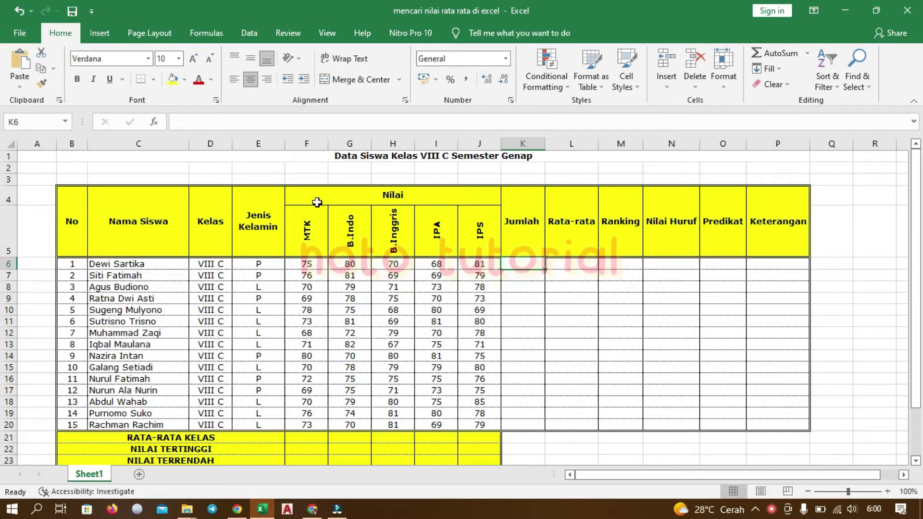
pyautogui.click(354, 156)
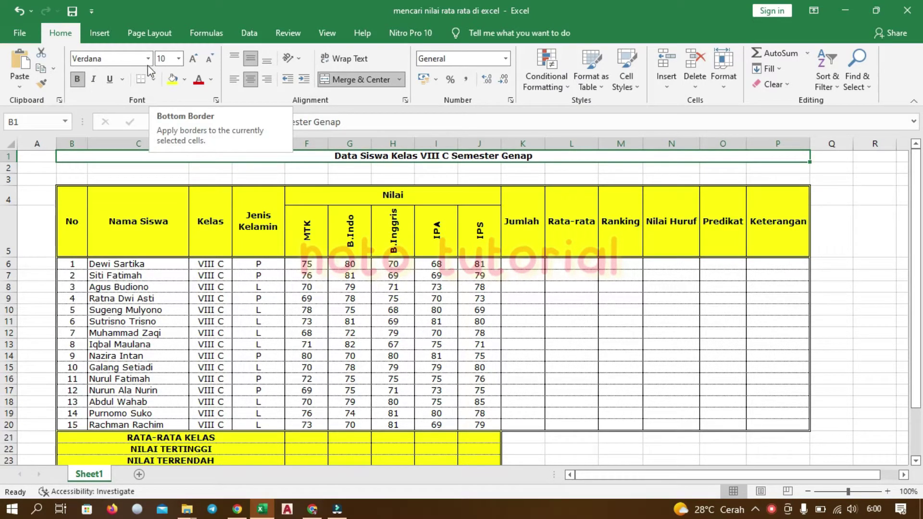
pyautogui.click(179, 60)
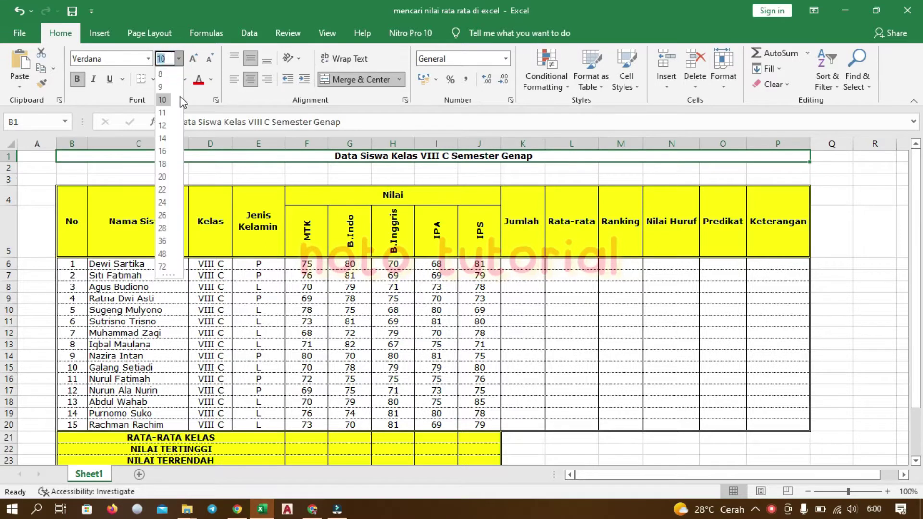
pyautogui.click(172, 125)
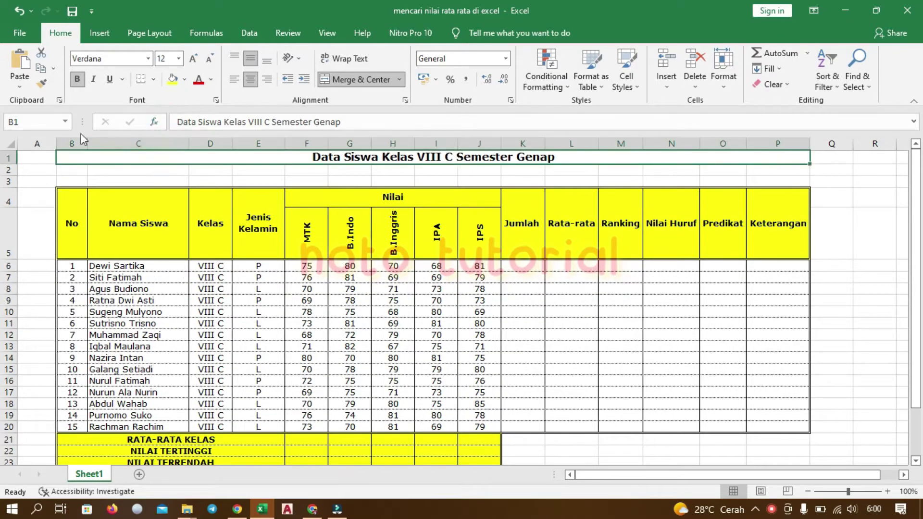
pyautogui.moveTo(7, 165); pyautogui.dragTo(8, 175)
pyautogui.click(178, 58)
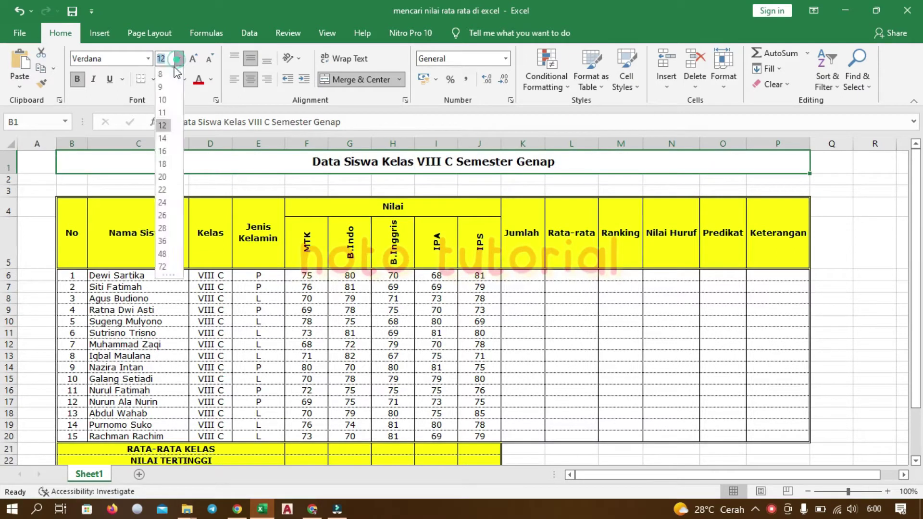
pyautogui.click(163, 138)
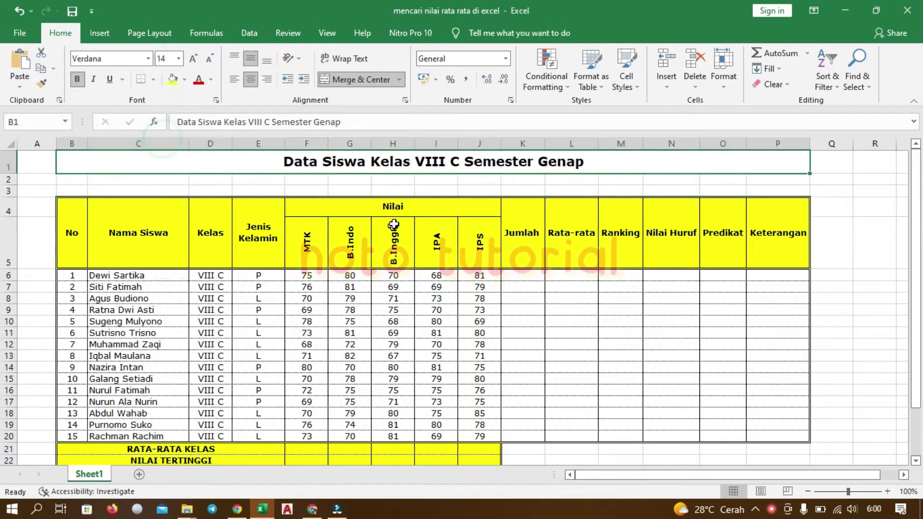
# - Examine the student rows in the No, Nama Siswa, Kelas and Jenis Kelamin columns
pyautogui.click(467, 221)
pyautogui.scroll(-1, 471, 235)
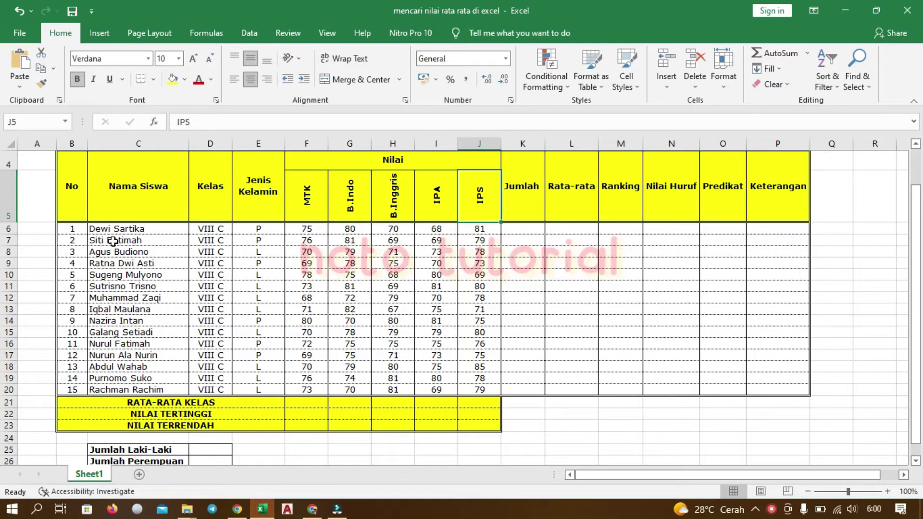
pyautogui.moveTo(117, 229); pyautogui.dragTo(139, 321)
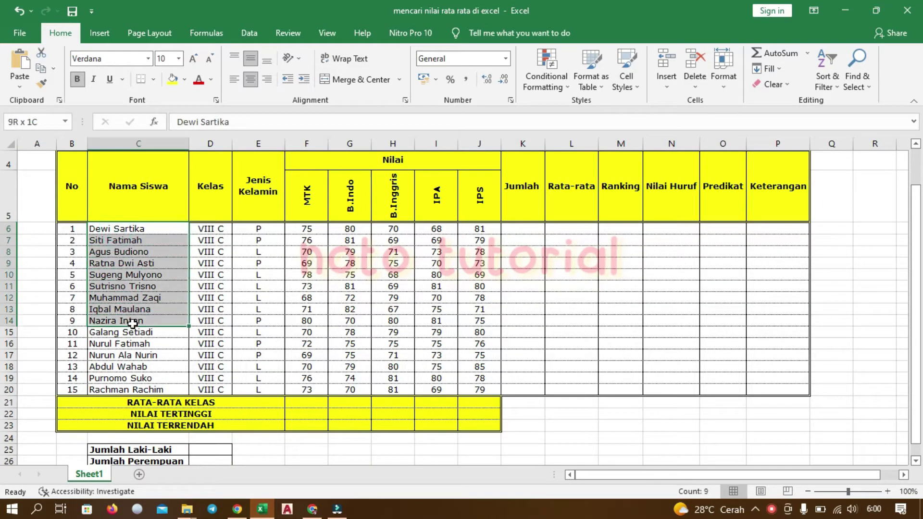
pyautogui.click(67, 233)
pyautogui.click(73, 389)
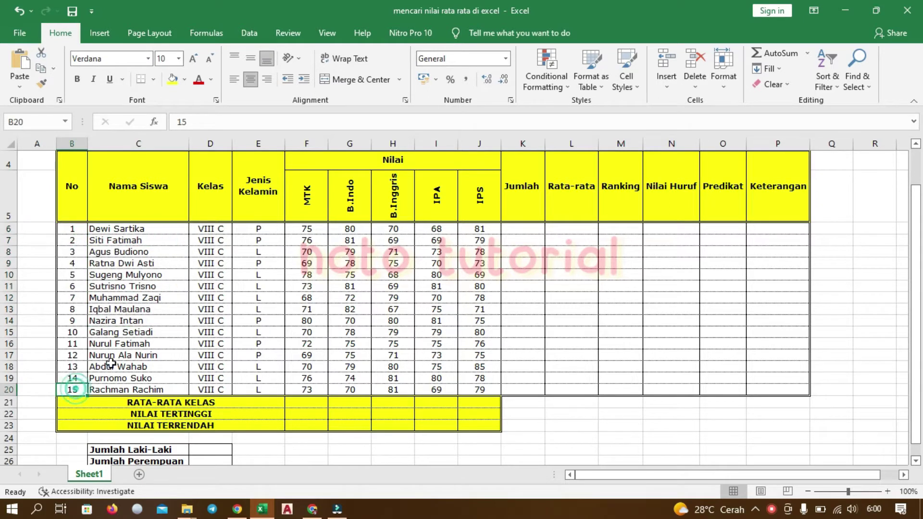
pyautogui.click(211, 231)
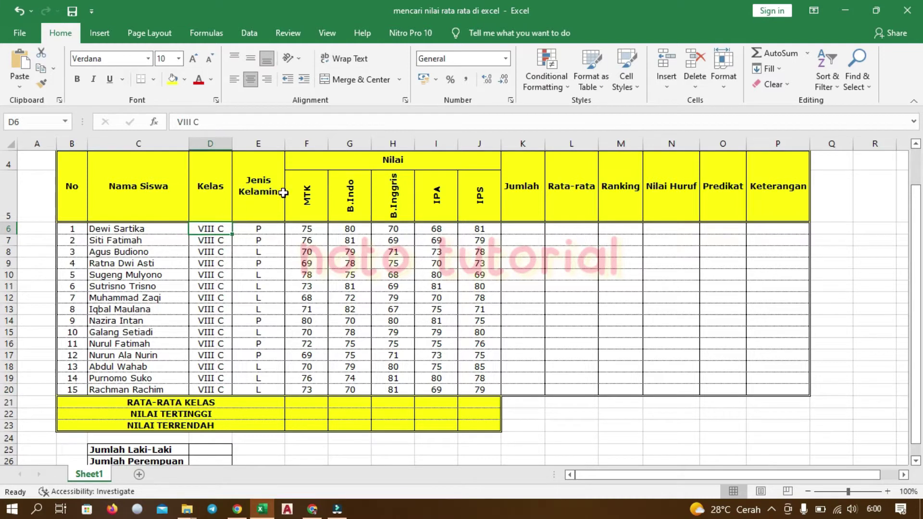
pyautogui.click(268, 202)
pyautogui.click(258, 239)
pyautogui.click(258, 263)
# - Narrow the five subject score columns F to J to one equal width that still fits their contents
pyautogui.click(304, 188)
pyautogui.moveTo(306, 144); pyautogui.dragTo(489, 151)
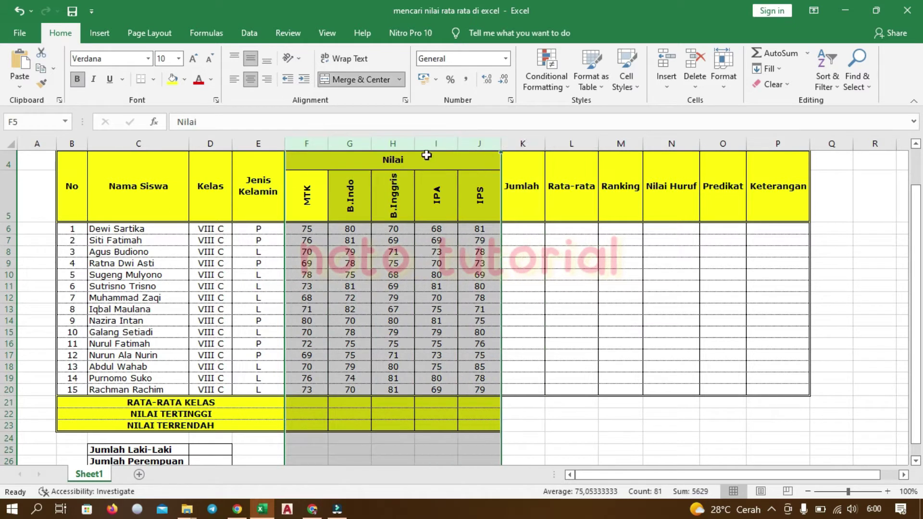
pyautogui.doubleClick(412, 145)
pyautogui.moveTo(356, 144); pyautogui.dragTo(365, 145)
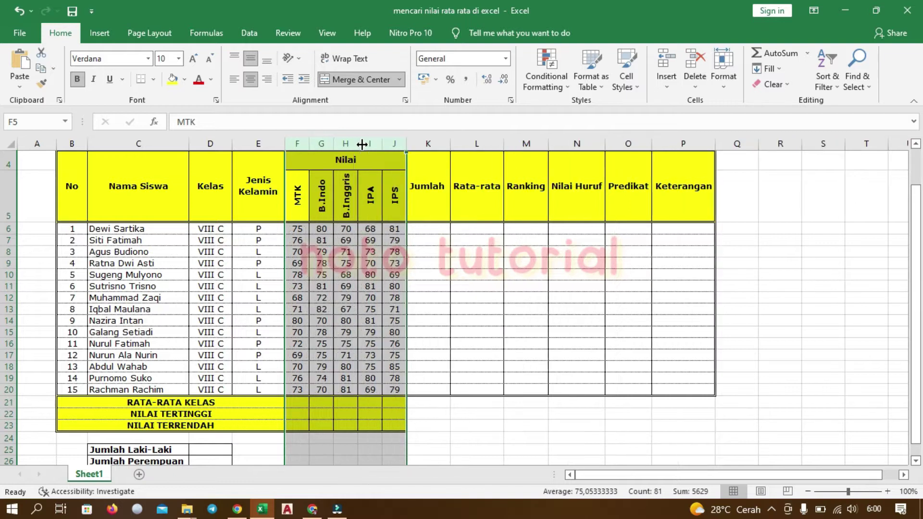
pyautogui.click(360, 230)
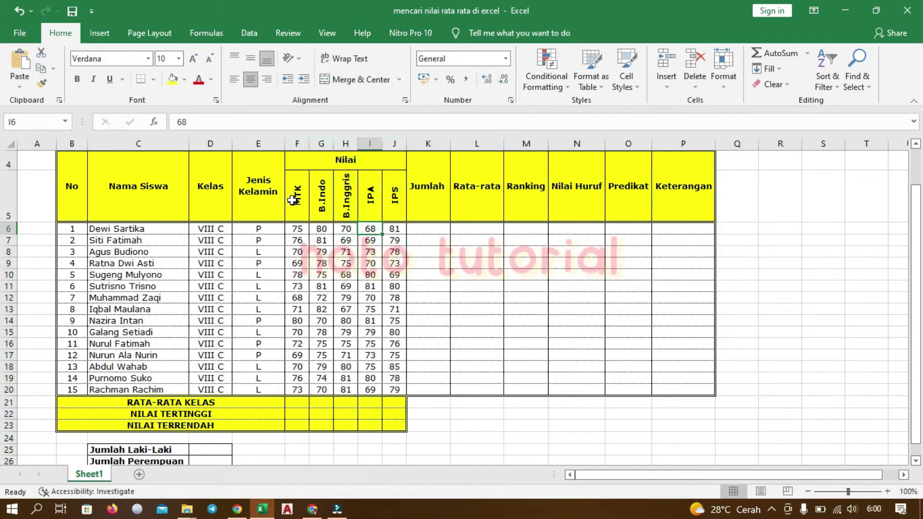
# - Examine the subject headings MTK, B.Indo, B.Inggris, IPA and IPS under Nilai
pyautogui.click(294, 190)
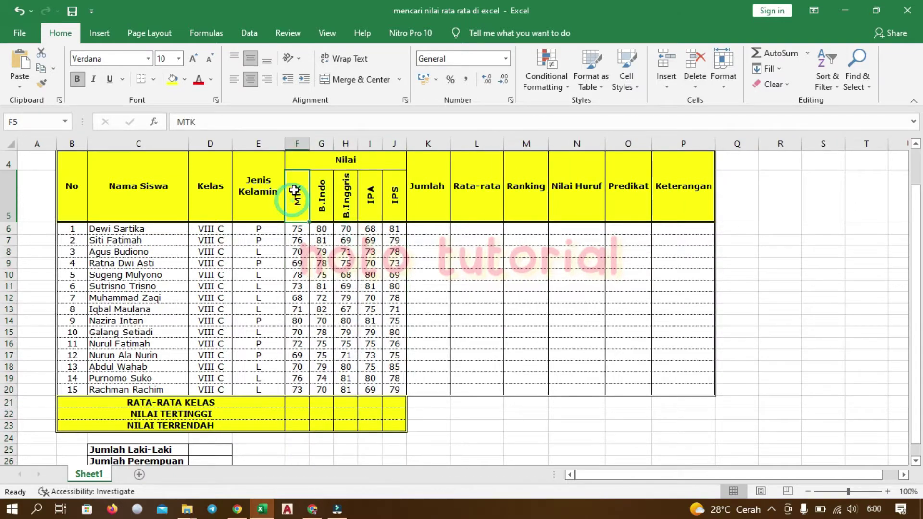
pyautogui.click(327, 197)
pyautogui.click(345, 197)
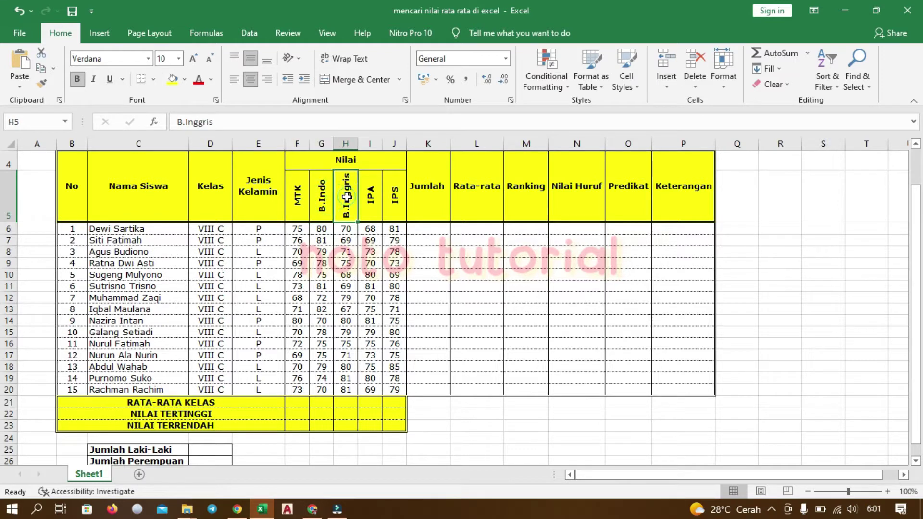
pyautogui.click(368, 197)
pyautogui.click(394, 199)
pyautogui.click(303, 199)
pyautogui.click(318, 199)
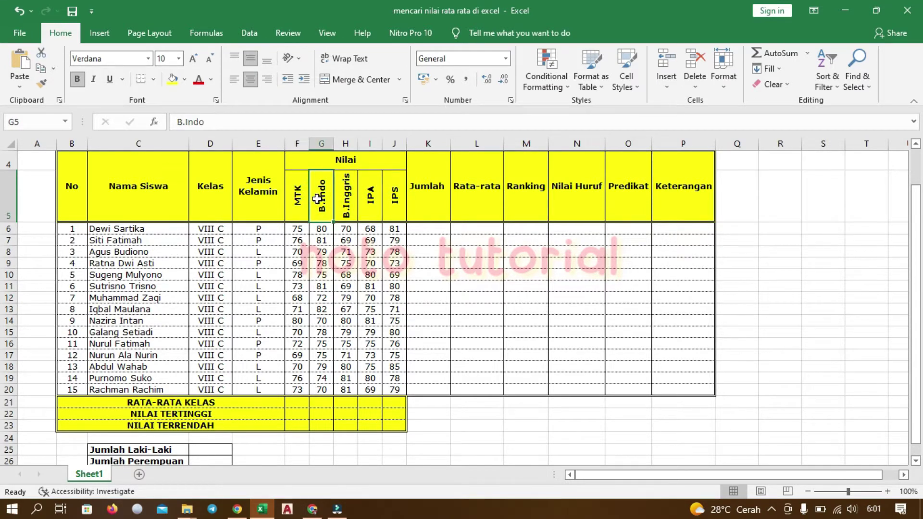
pyautogui.click(346, 199)
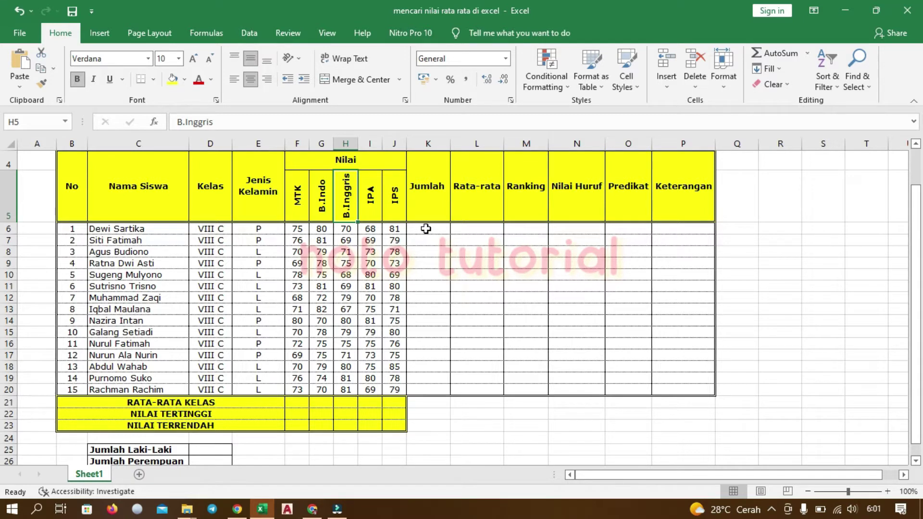
# - Review the first student's scores in F6:J6 and the empty Jumlah and Rata-rata cells to fill for each student
pyautogui.moveTo(297, 229); pyautogui.dragTo(394, 229)
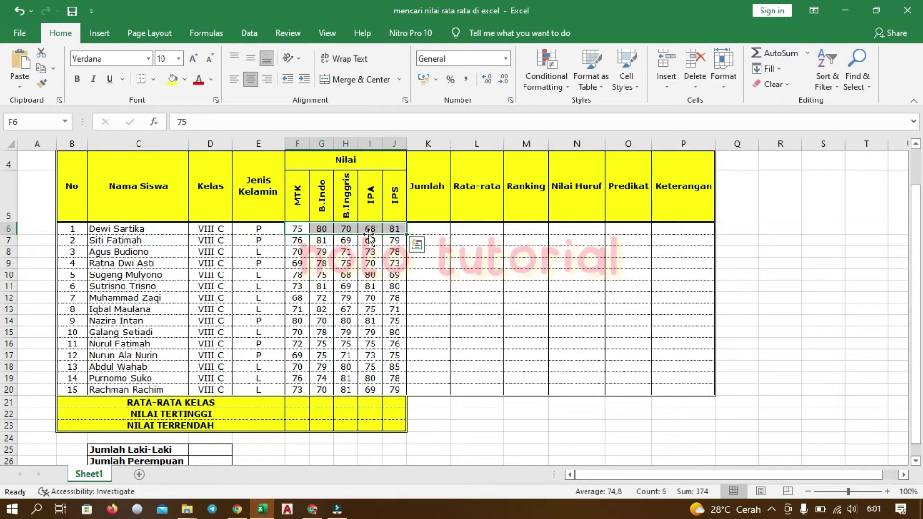
pyautogui.click(117, 230)
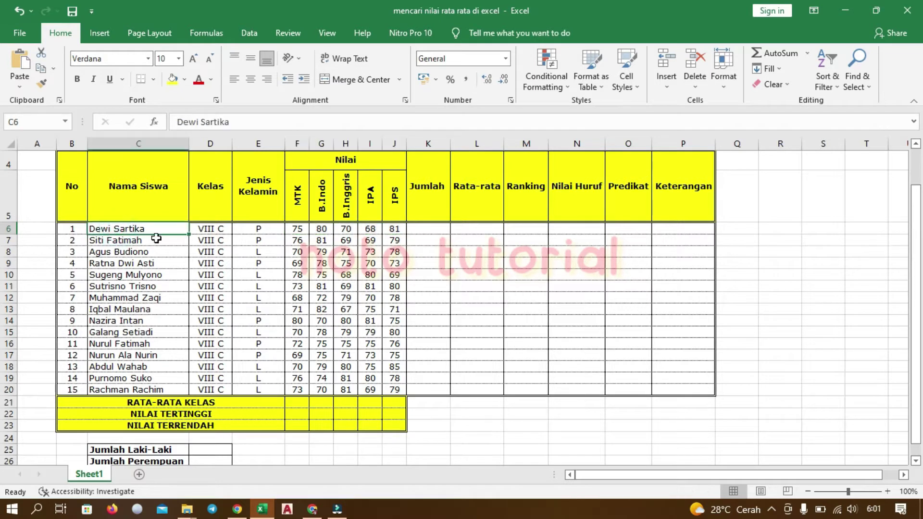
pyautogui.click(422, 230)
pyautogui.click(416, 243)
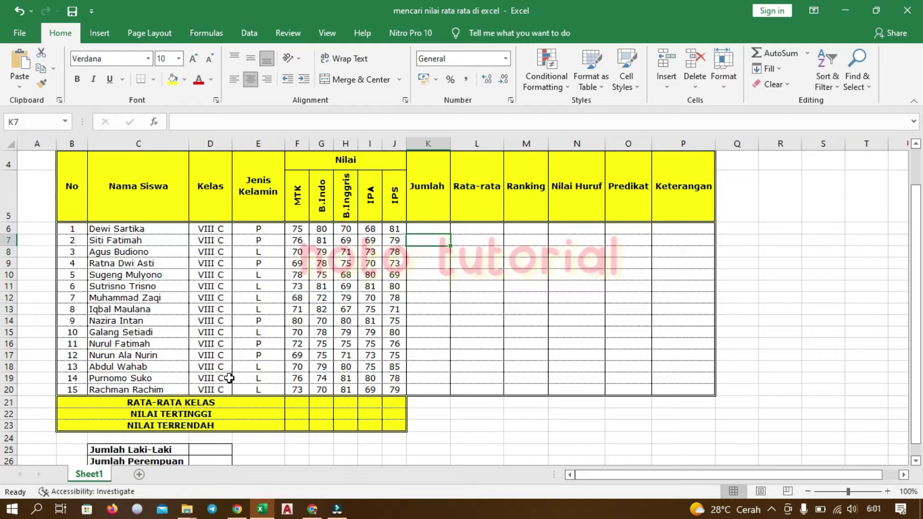
pyautogui.click(470, 227)
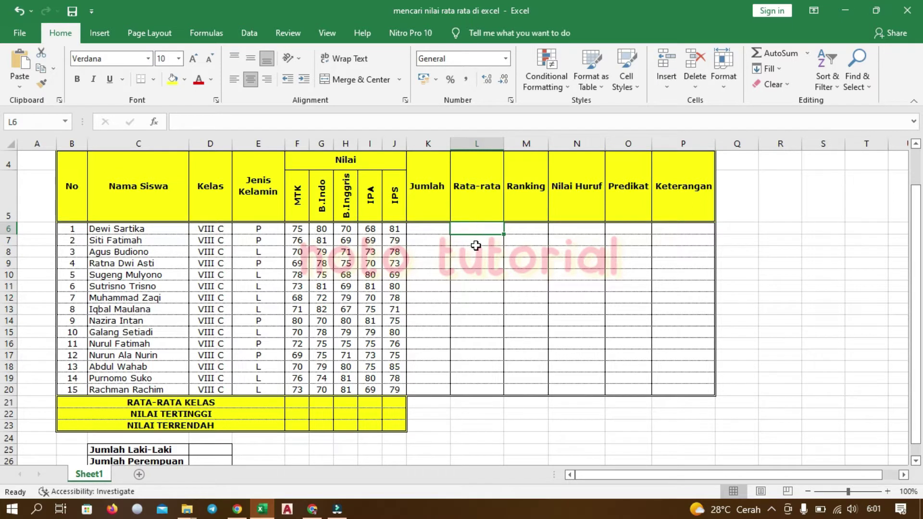
pyautogui.scroll(1, 466, 248)
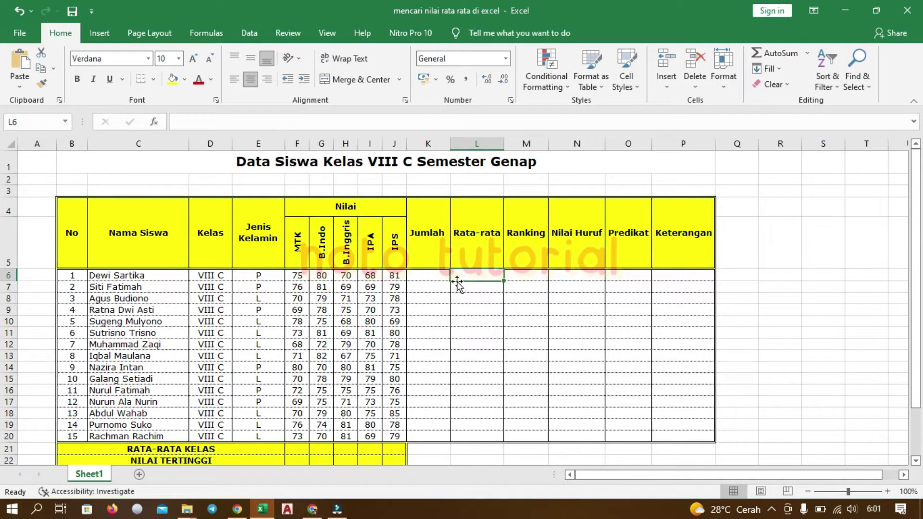
pyautogui.scroll(-1, 457, 285)
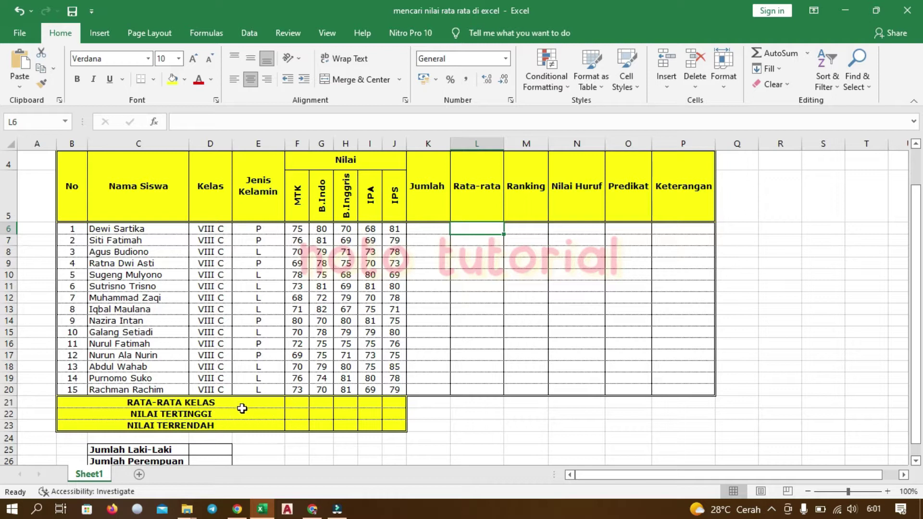
# - Examine the RATA-RATA KELAS, NILAI TERTINGGI and NILAI TERRENDAH rows against the subject scores above them
pyautogui.click(297, 403)
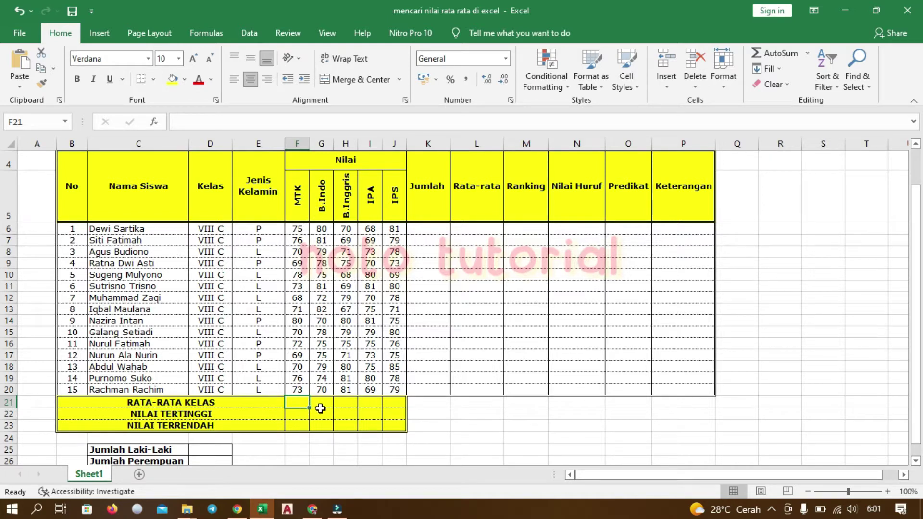
pyautogui.click(321, 409)
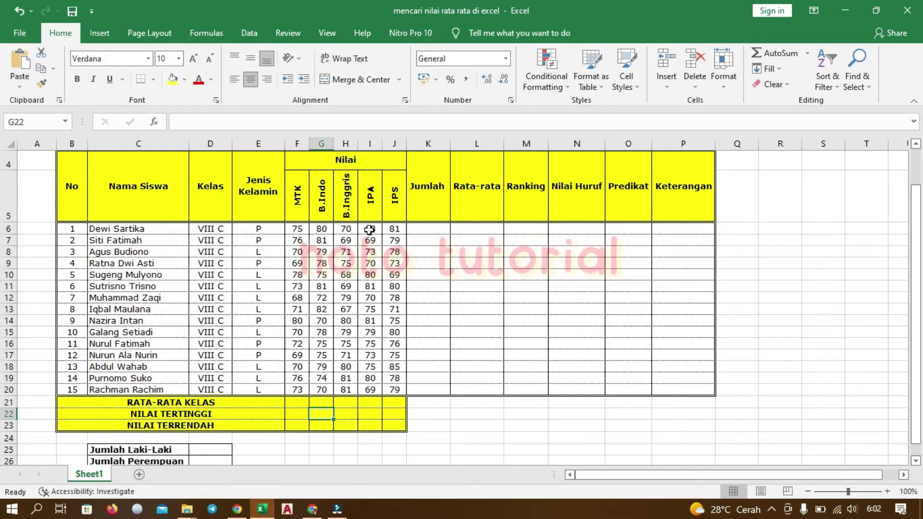
pyautogui.click(369, 230)
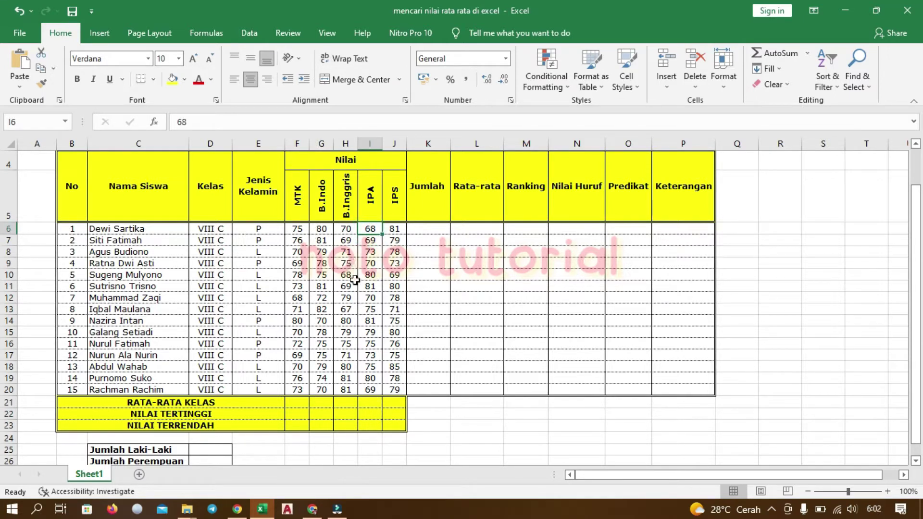
pyautogui.click(380, 416)
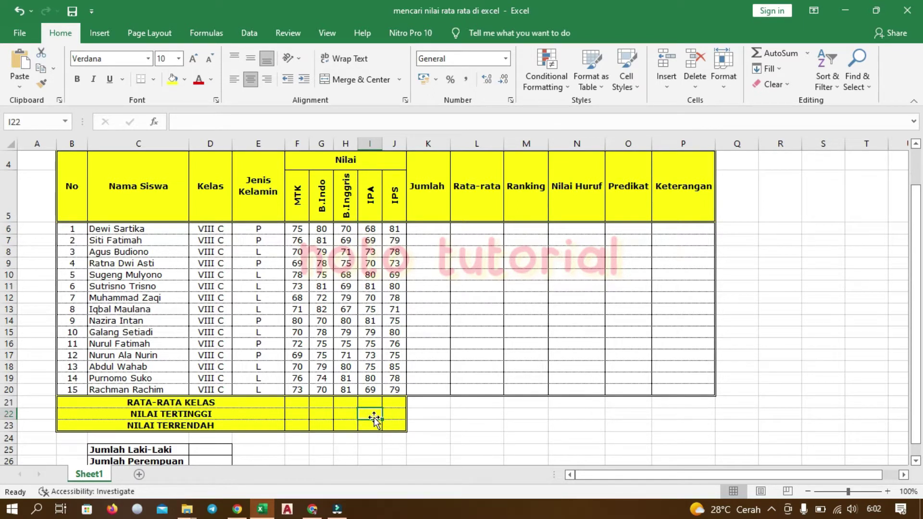
pyautogui.scroll(-1, 374, 416)
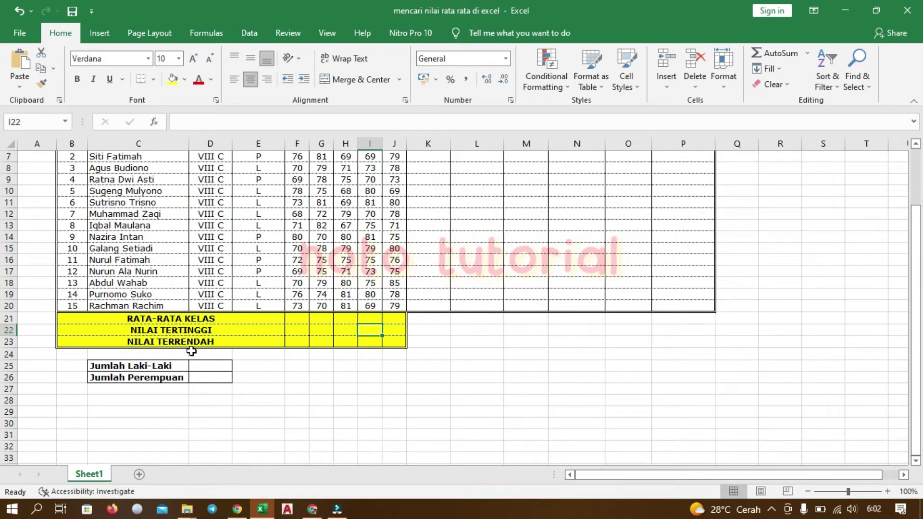
pyautogui.click(149, 340)
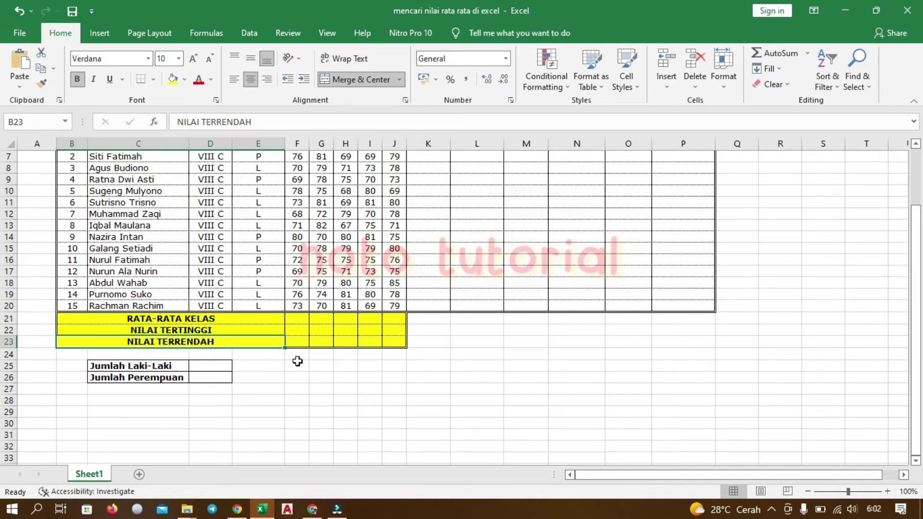
pyautogui.scroll(1, 298, 358)
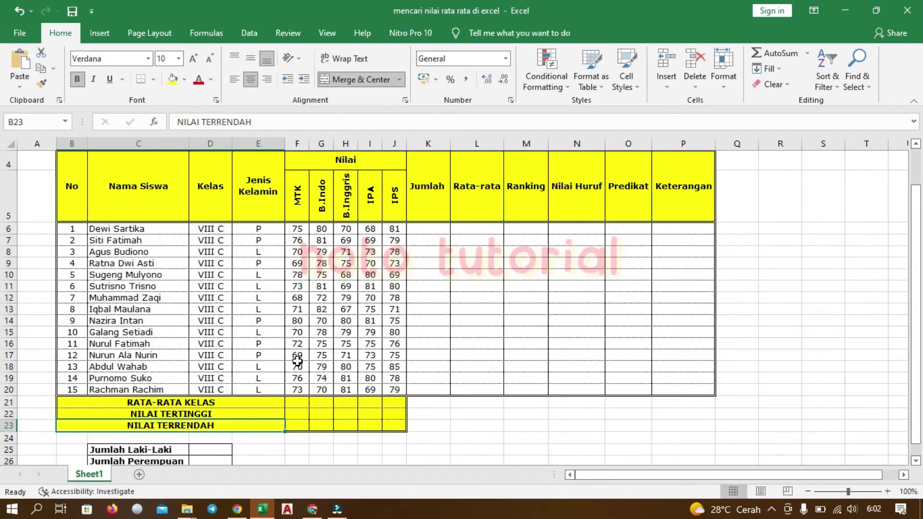
pyautogui.click(394, 229)
pyautogui.click(395, 390)
pyautogui.click(395, 425)
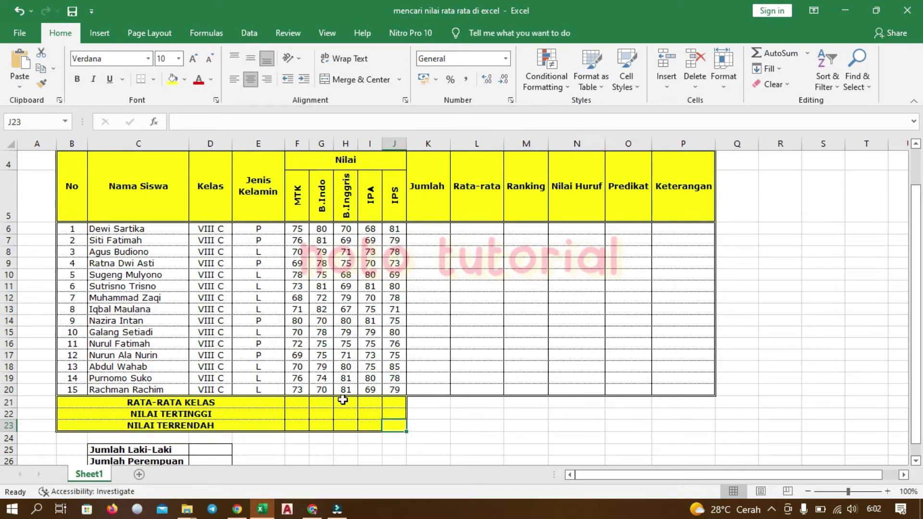
# - Examine the Jumlah Laki-Laki and Jumlah Perempuan cells and the Jenis Kelamin column they refer to
pyautogui.scroll(-2, 339, 400)
pyautogui.scroll(3, 359, 356)
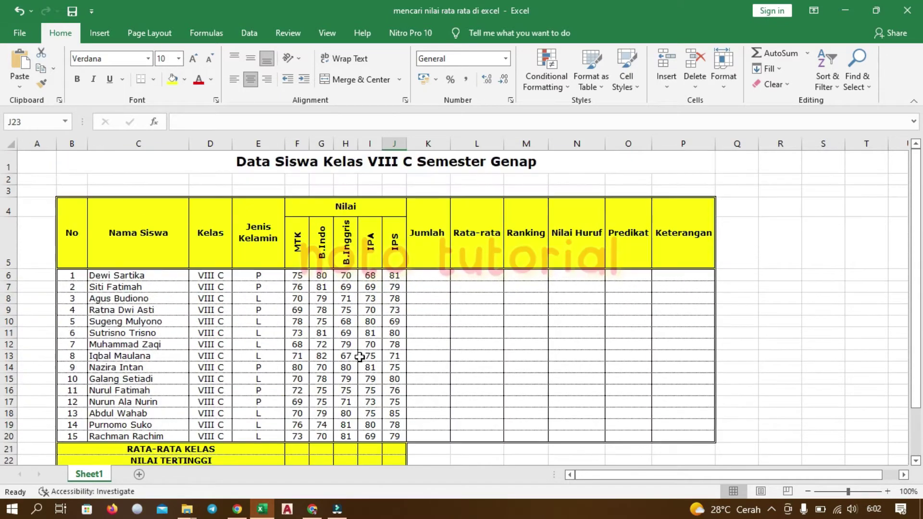
pyautogui.scroll(-2, 361, 355)
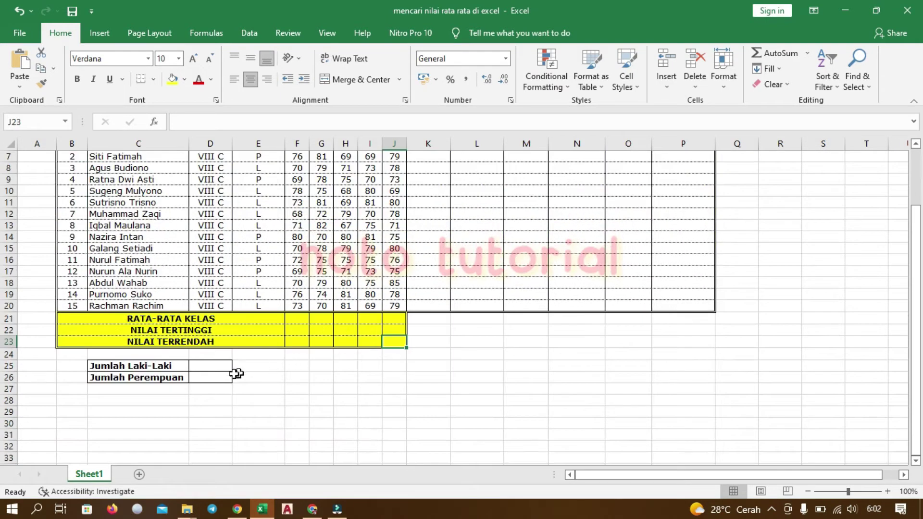
pyautogui.click(205, 368)
pyautogui.scroll(2, 233, 264)
pyautogui.scroll(-2, 271, 293)
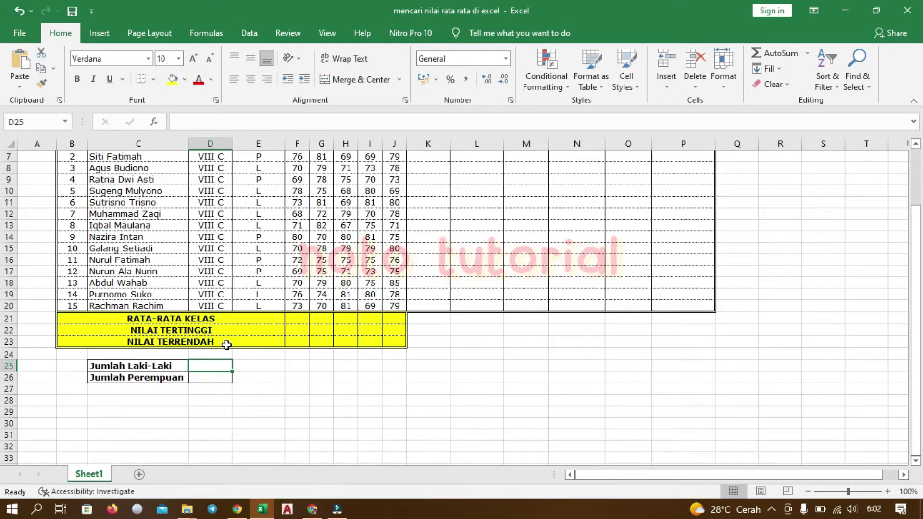
pyautogui.click(253, 214)
pyautogui.scroll(2, 435, 232)
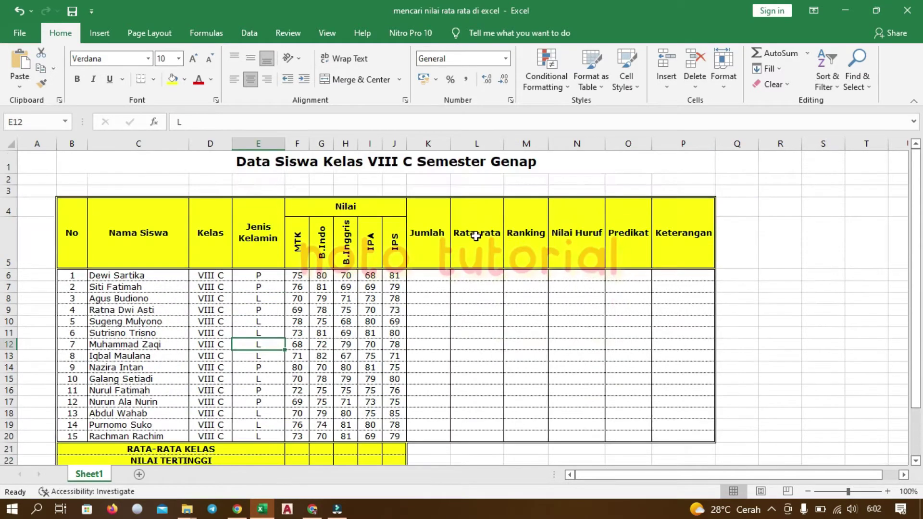
# - Change the Jenis Kelamin entry of student number 7 in E12 to P
pyautogui.write('P')
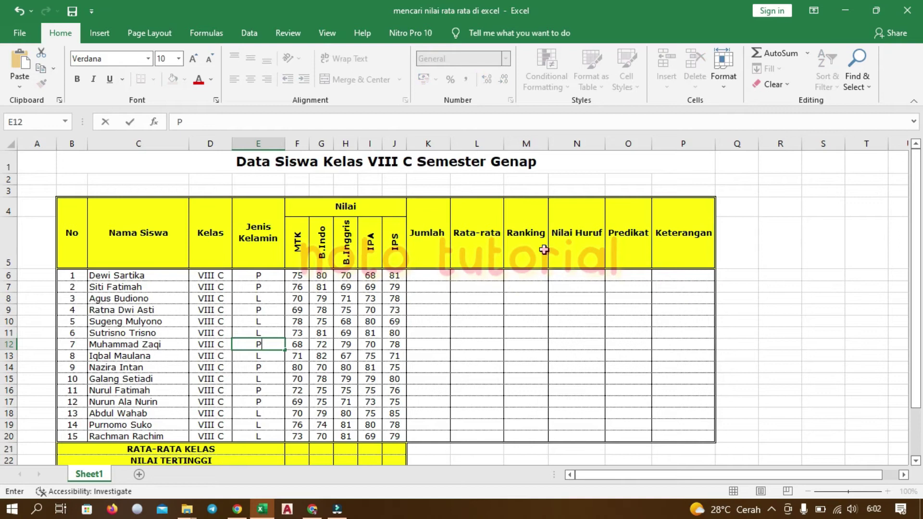
pyautogui.click(518, 288)
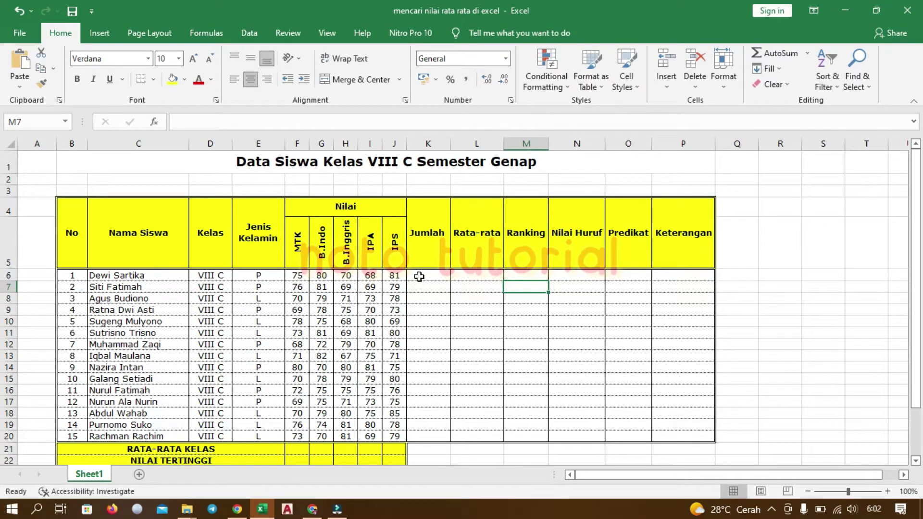
# - Calculate the first student's Jumlah in K6 with the SUM function over the five subject scores F6:J6
pyautogui.click(297, 277)
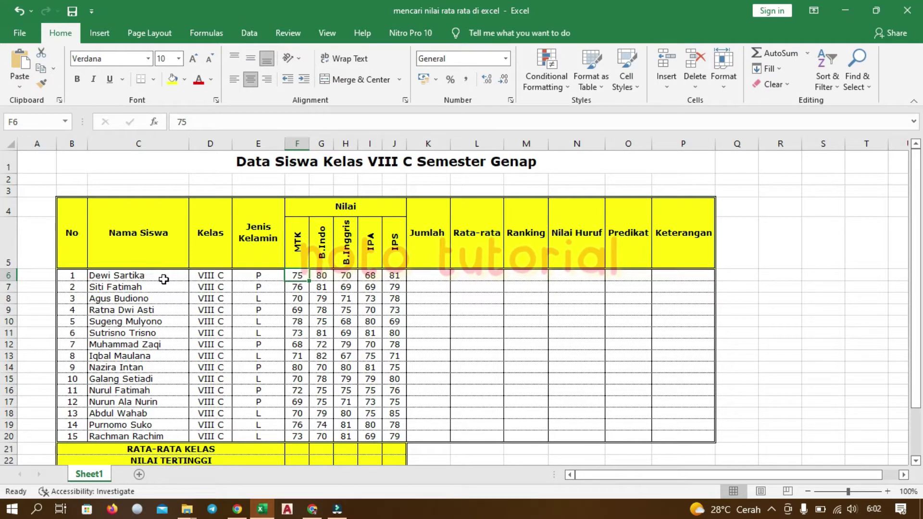
pyautogui.click(434, 277)
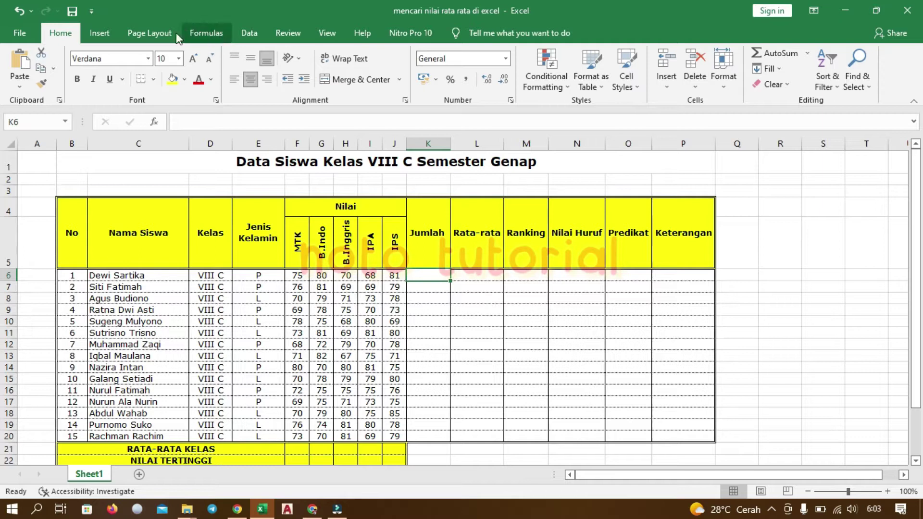
pyautogui.click(212, 38)
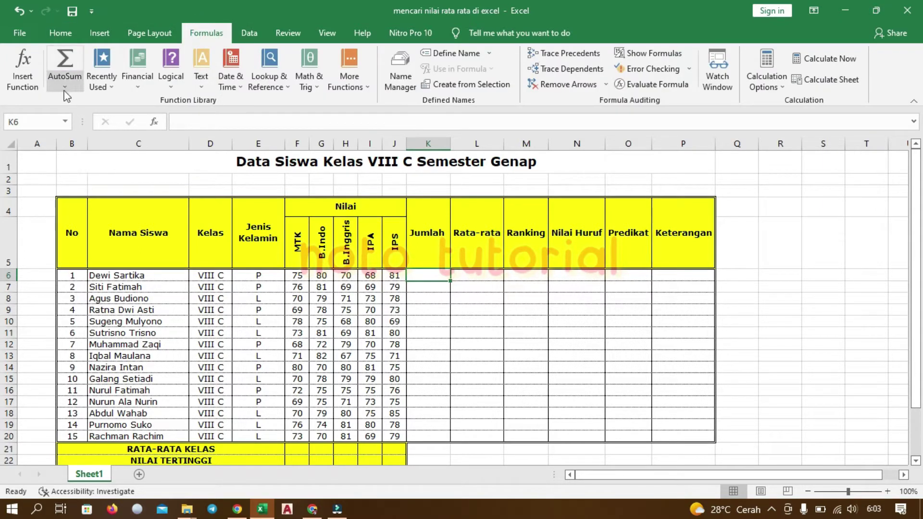
pyautogui.click(64, 62)
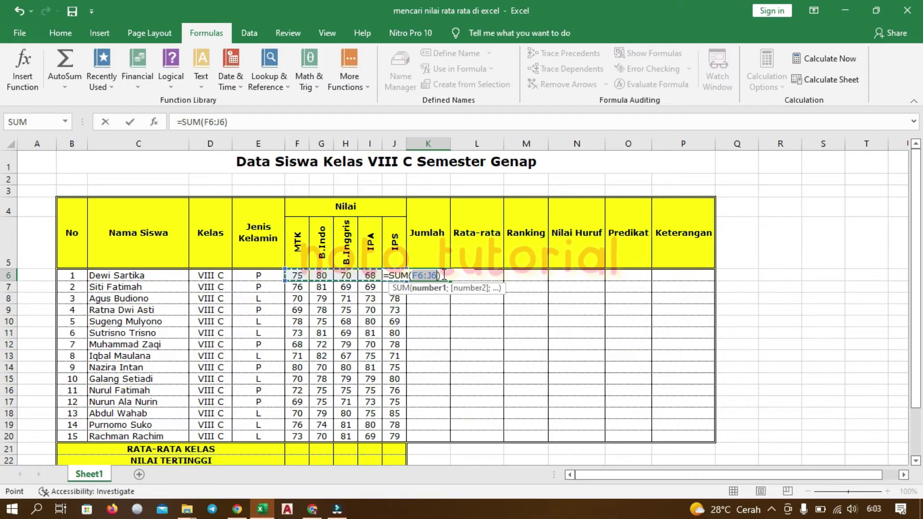
pyautogui.press('Return')
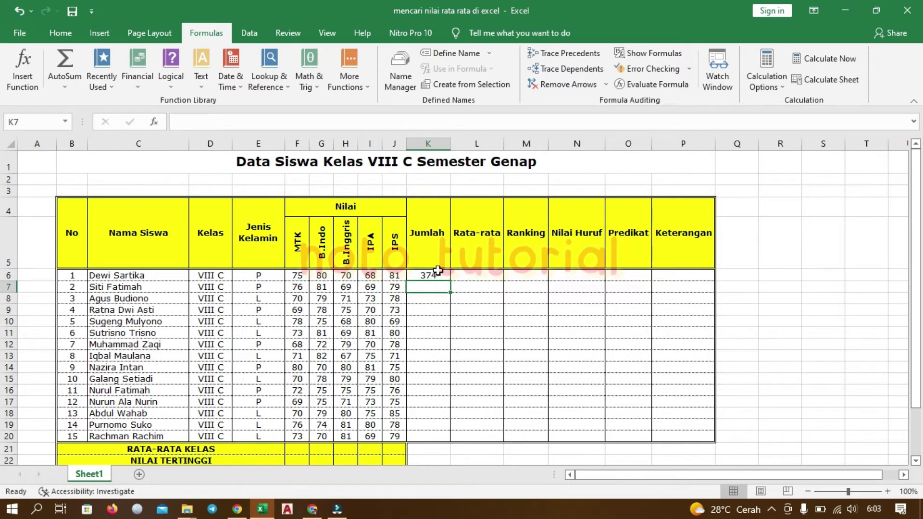
# - Copy the SUM formula from K6 down to K20 to fill the Jumlah column for all students
pyautogui.click(439, 274)
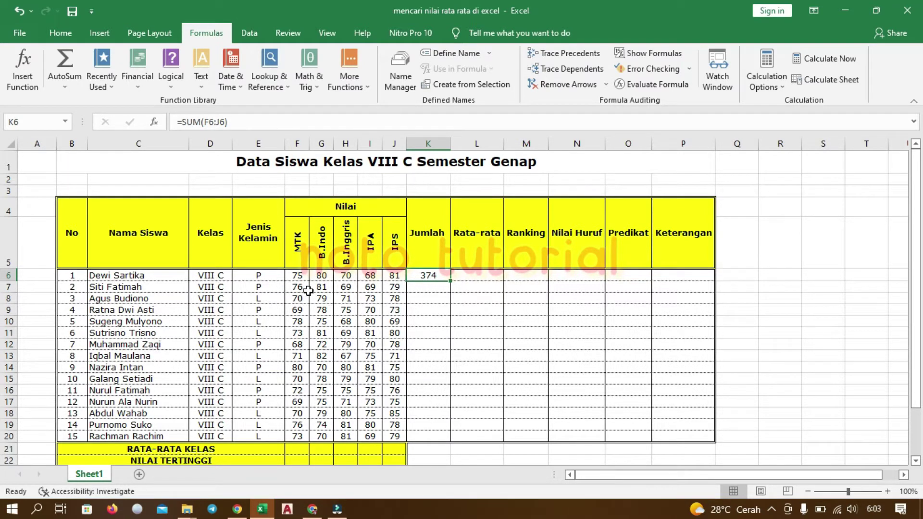
pyautogui.click(158, 290)
pyautogui.click(164, 300)
pyautogui.click(163, 309)
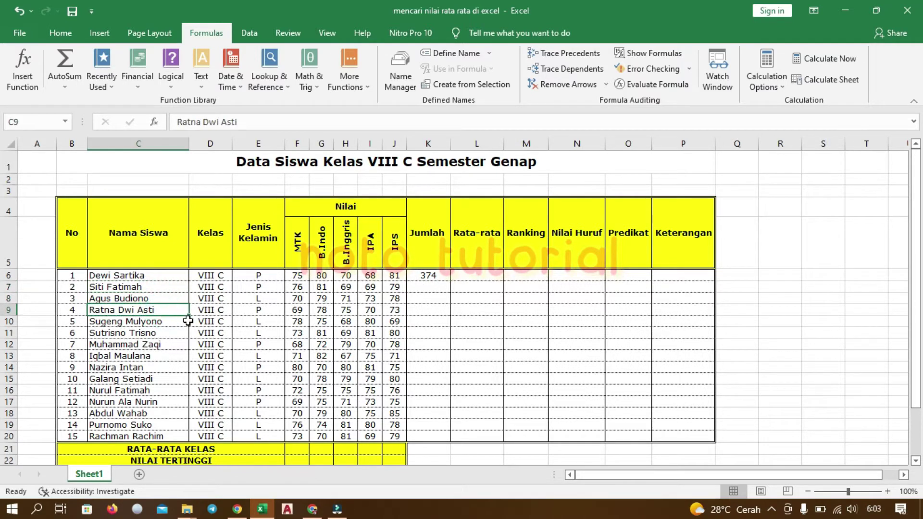
pyautogui.click(427, 289)
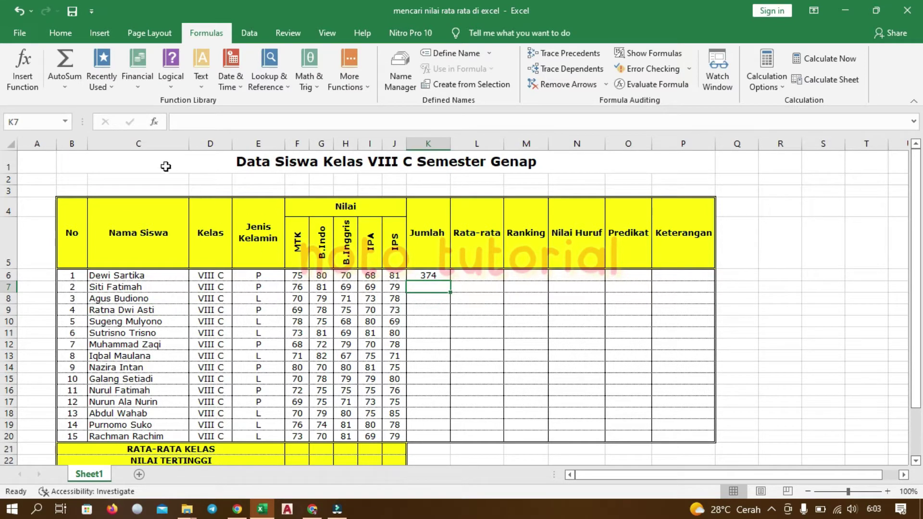
pyautogui.click(433, 274)
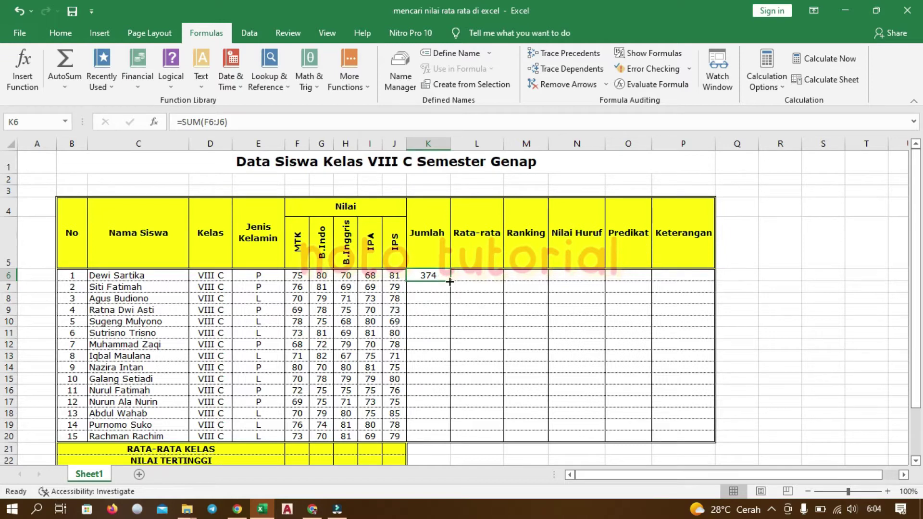
pyautogui.moveTo(449, 282); pyautogui.dragTo(446, 443)
# - Check that the copied SUM formulas in K9 and K12 refer to the scores in their own rows
pyautogui.click(427, 308)
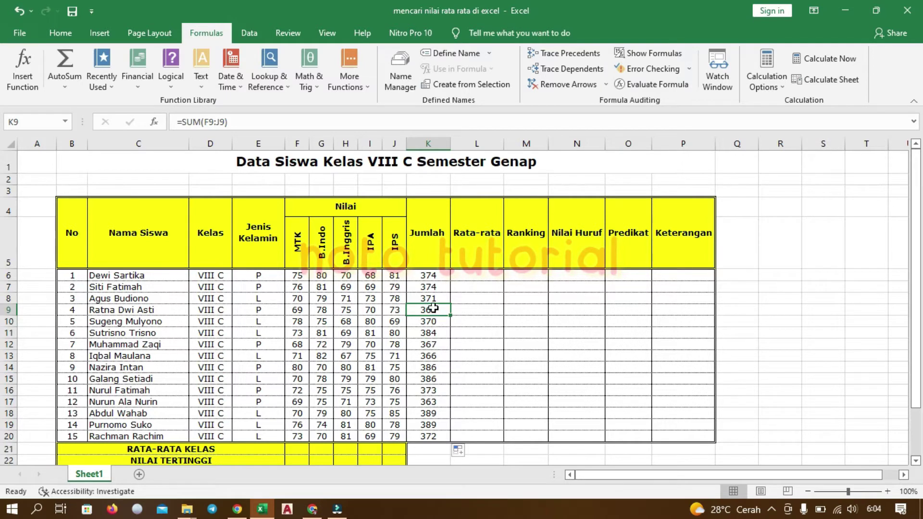
pyautogui.doubleClick(433, 308)
pyautogui.doubleClick(433, 344)
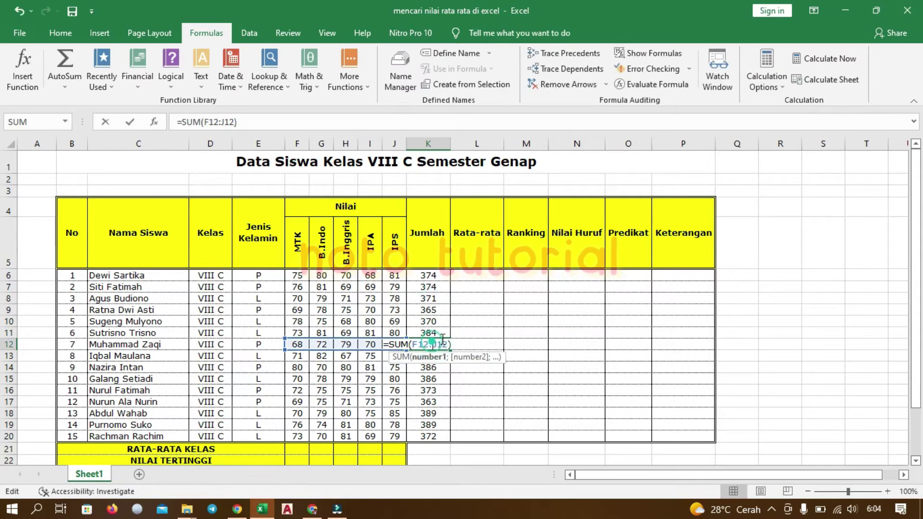
pyautogui.press('Escape')
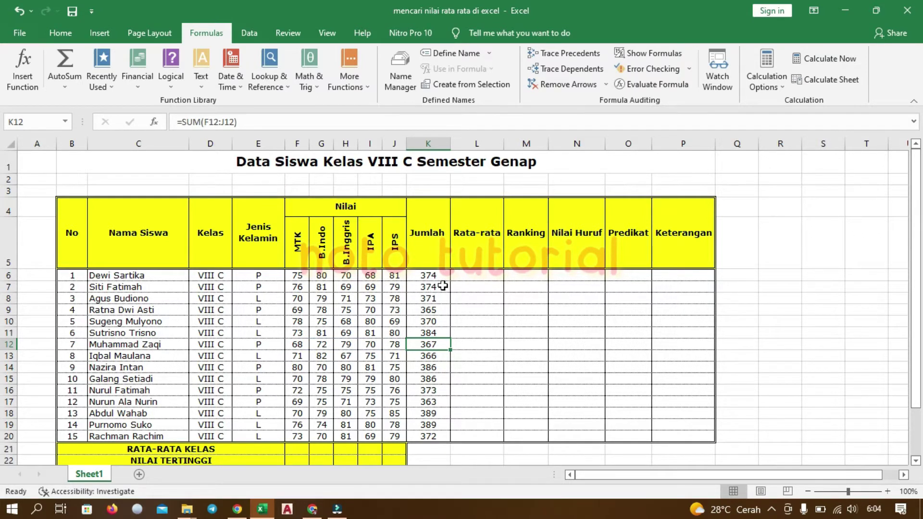
# - Examine the Rata-rata heading and the empty average cells below it
pyautogui.click(473, 242)
pyautogui.click(478, 278)
pyautogui.click(476, 296)
pyautogui.press('Down')
pyautogui.press('Down')
pyautogui.press('Down')
pyautogui.press('Down')
pyautogui.press('Down')
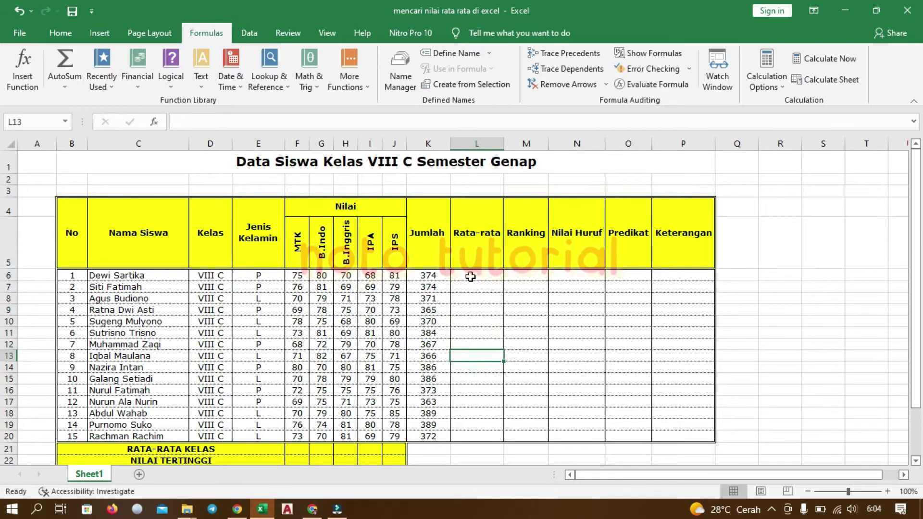
# - Calculate the first student's Rata-rata in L6 with the AVERAGE function, limiting its range to the subject scores F6:J6
pyautogui.click(470, 276)
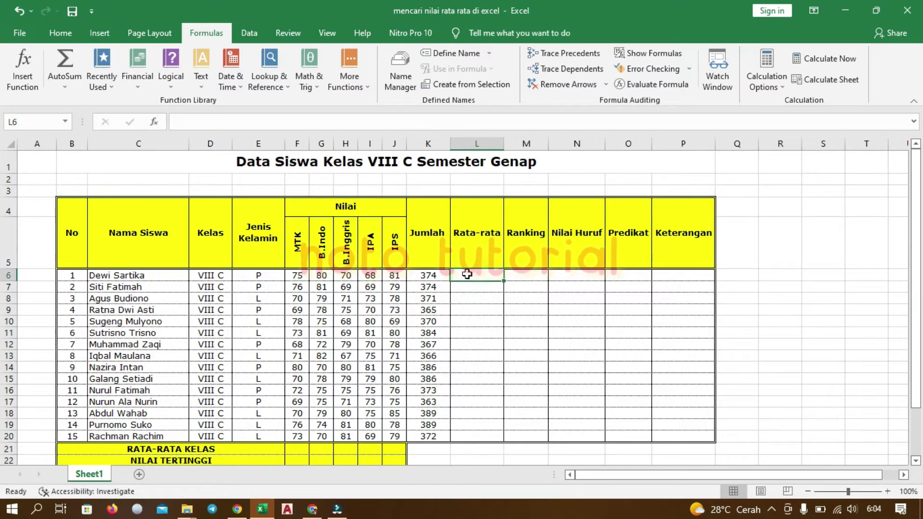
pyautogui.click(482, 295)
pyautogui.click(475, 276)
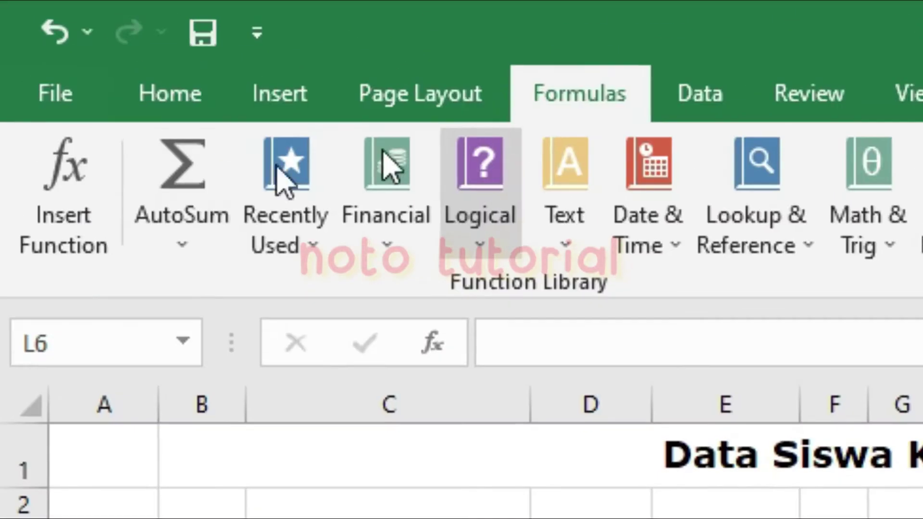
pyautogui.click(183, 246)
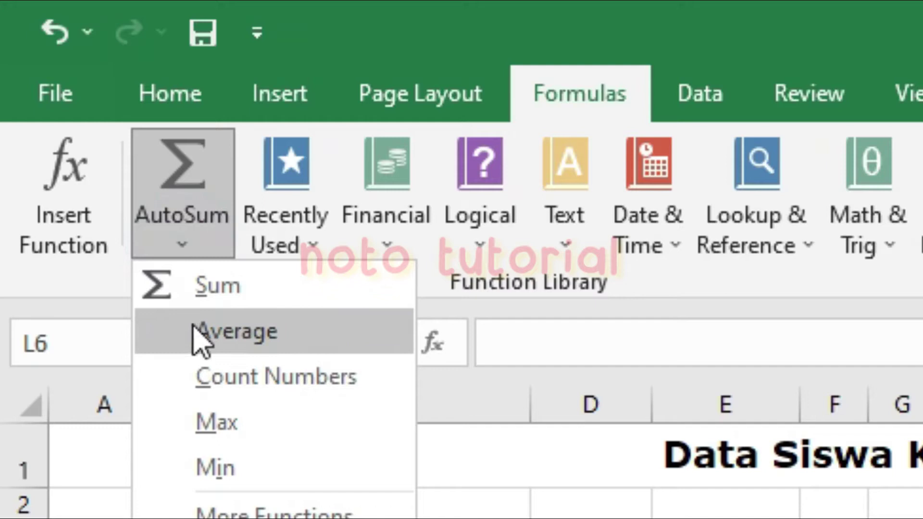
pyautogui.click(236, 337)
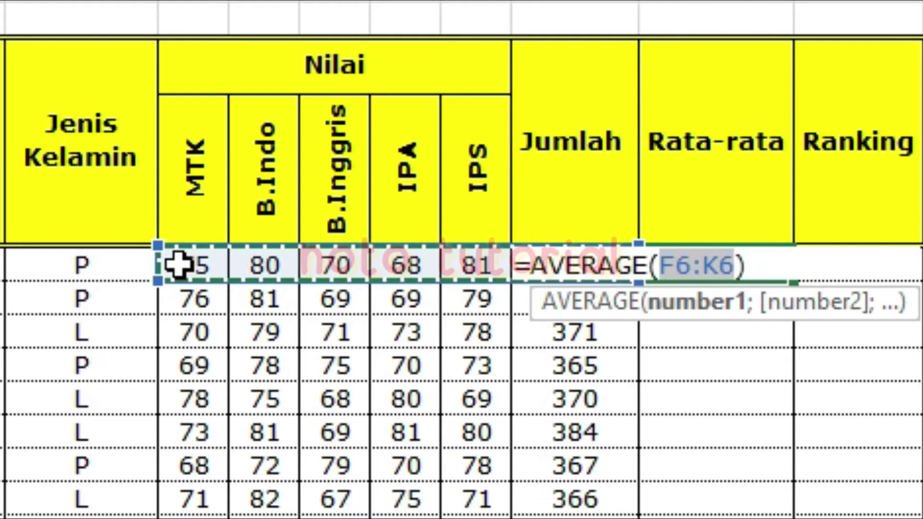
pyautogui.moveTo(183, 266); pyautogui.dragTo(447, 264)
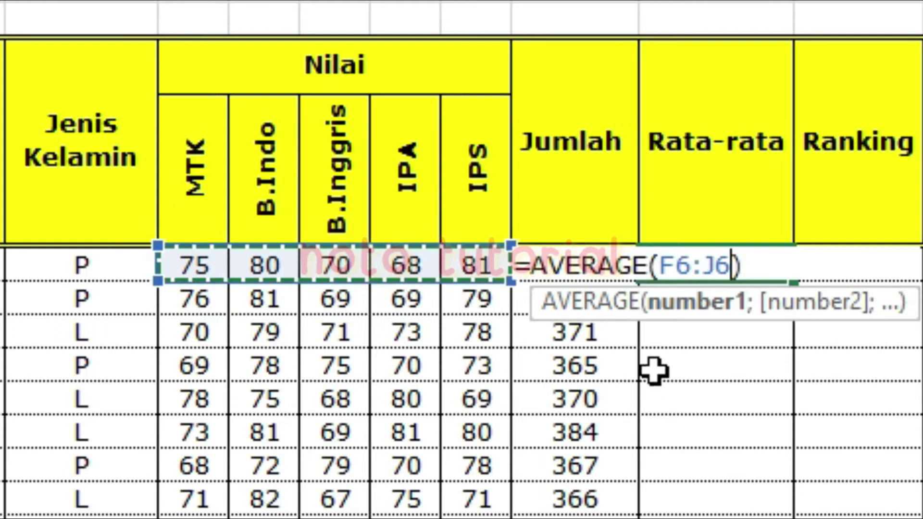
pyautogui.click(201, 264)
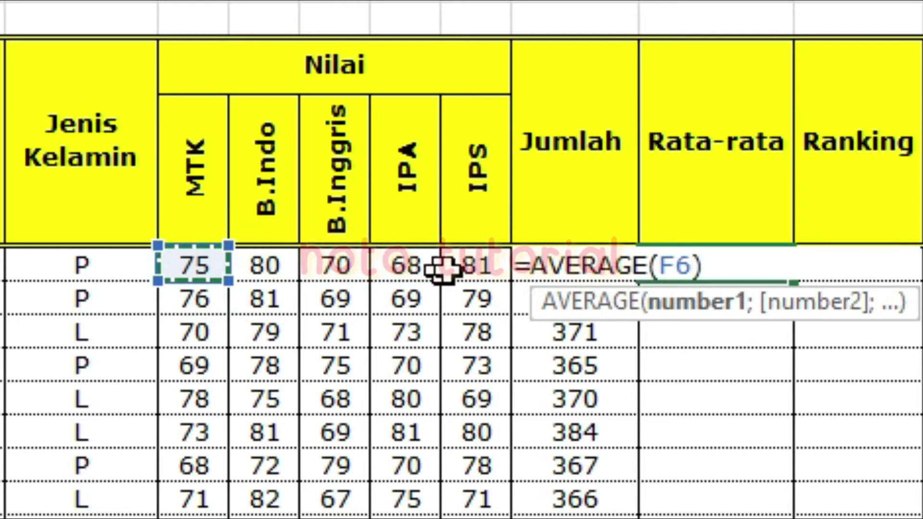
pyautogui.keyDown('shift'); pyautogui.click(476, 269); pyautogui.keyUp('shift')
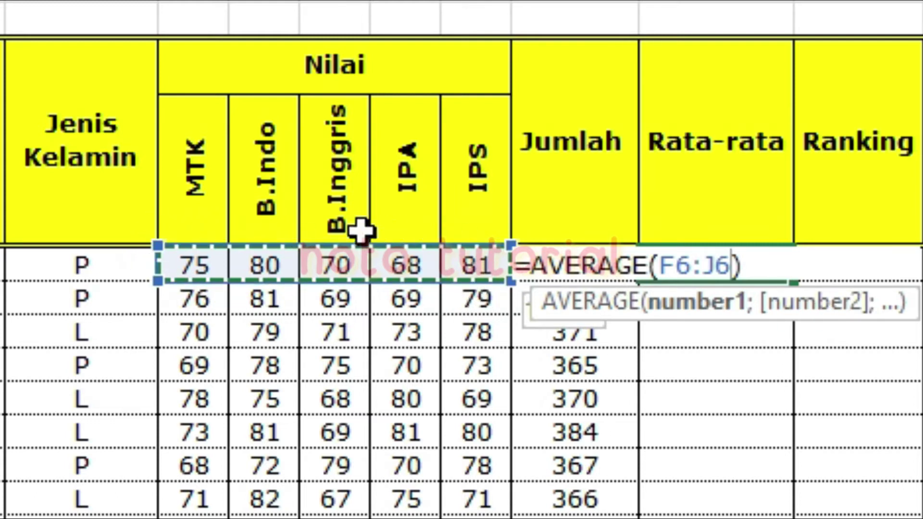
pyautogui.press('Return')
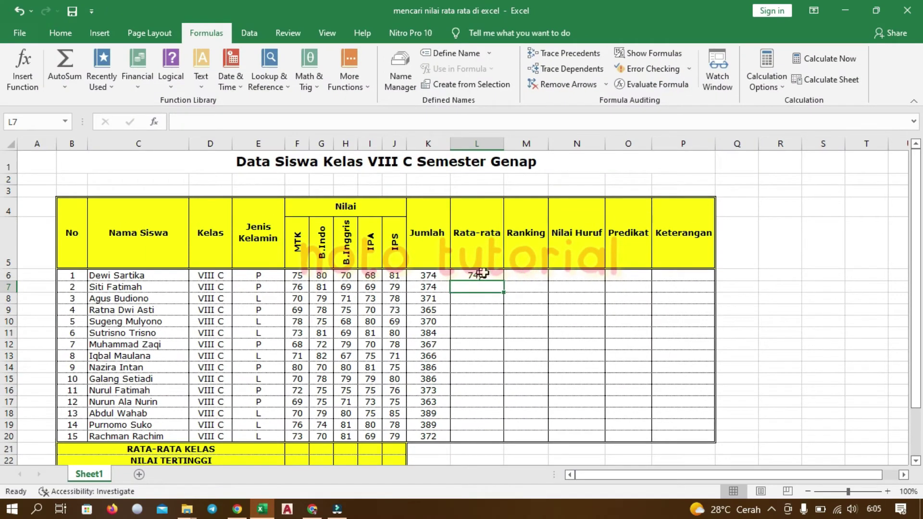
pyautogui.click(485, 272)
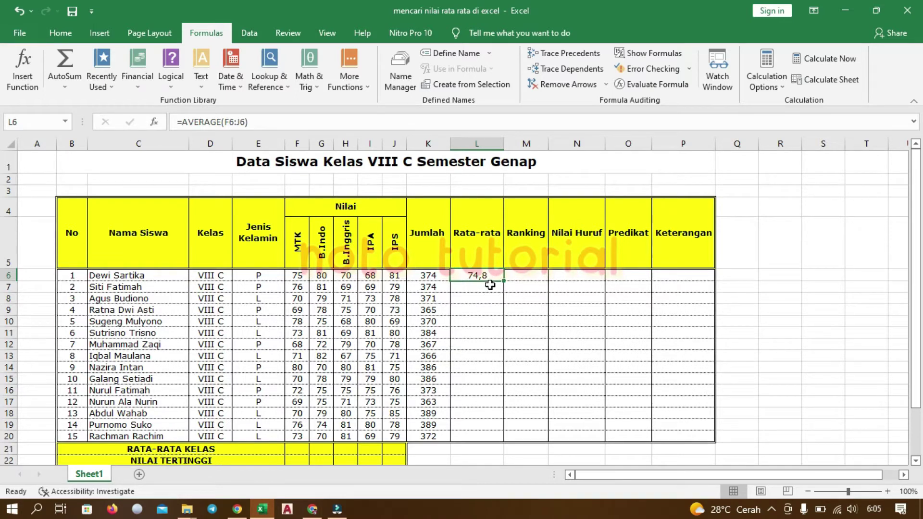
pyautogui.click(474, 288)
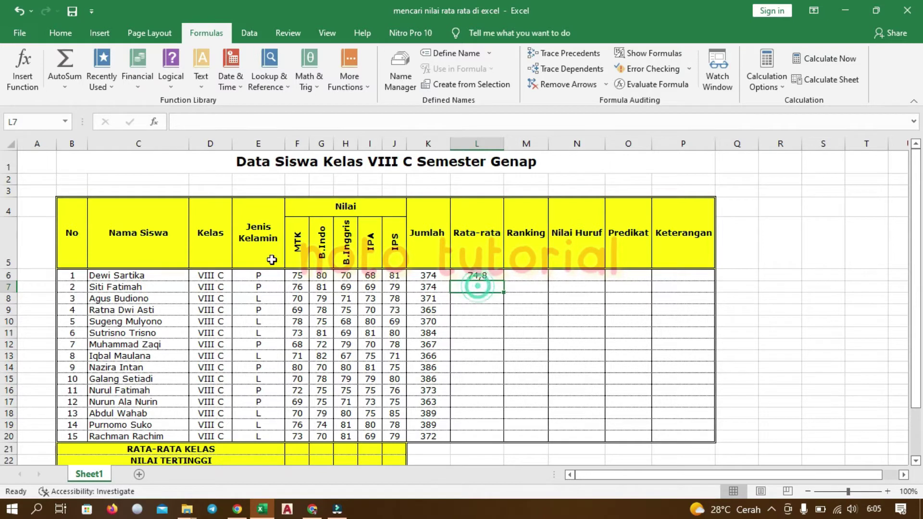
pyautogui.click(64, 88)
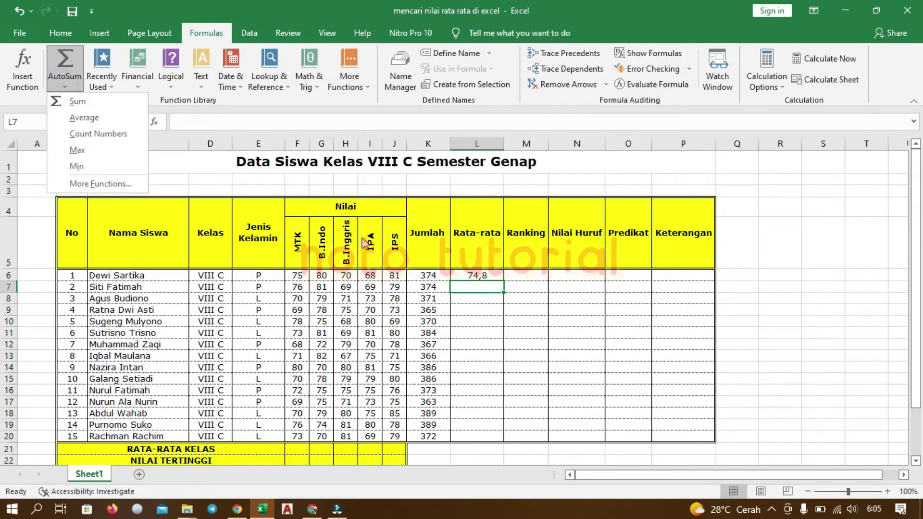
pyautogui.click(470, 305)
pyautogui.click(474, 298)
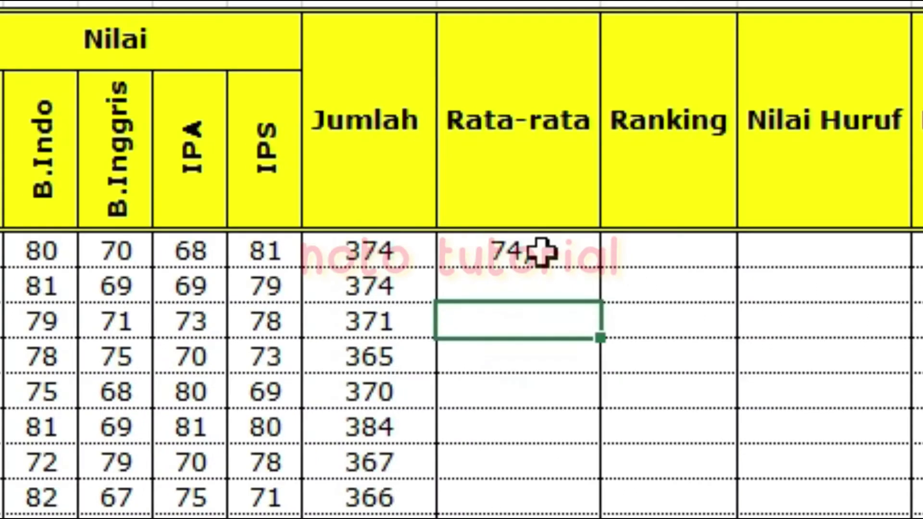
# - Copy the AVERAGE formula from L6 down to L20 to fill the Rata-rata column for all students
pyautogui.click(542, 254)
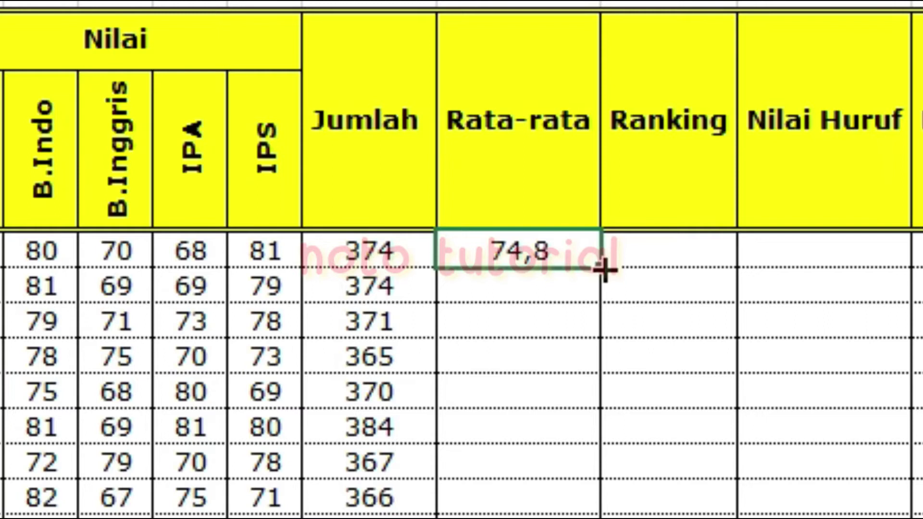
pyautogui.moveTo(604, 271); pyautogui.dragTo(594, 417)
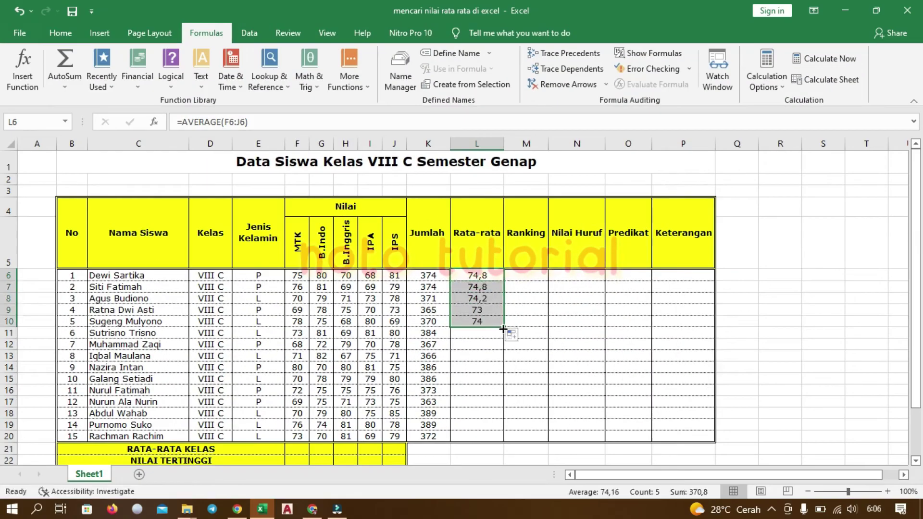
pyautogui.moveTo(503, 328); pyautogui.dragTo(493, 440)
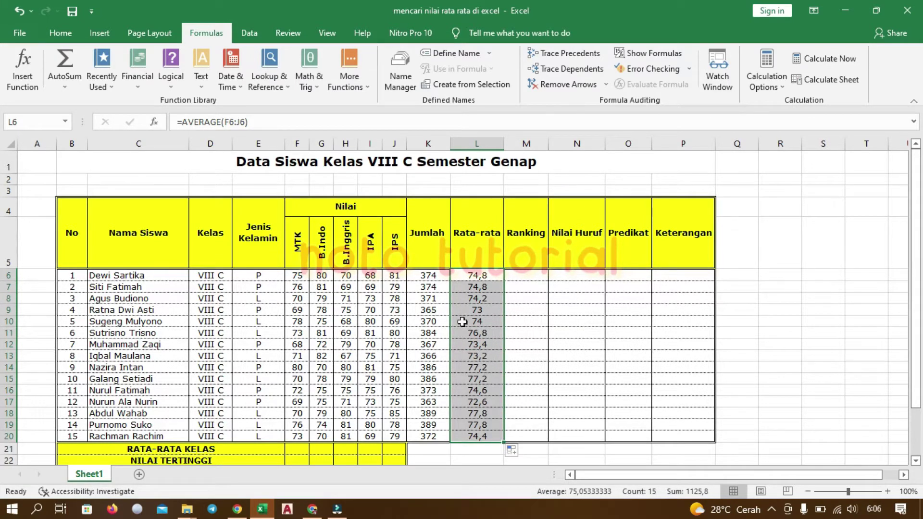
# - Increase the decimals of the averages in L6:L20 to three decimal places
pyautogui.click(486, 276)
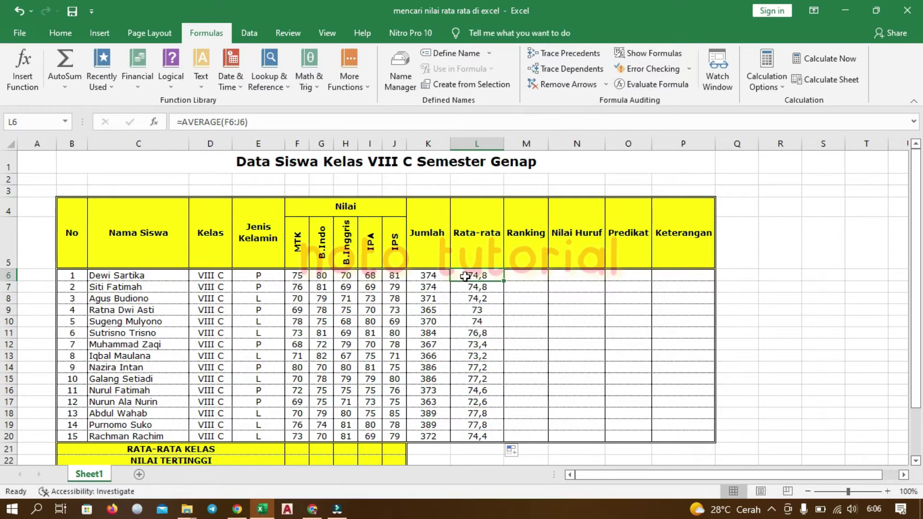
pyautogui.moveTo(466, 275); pyautogui.dragTo(486, 436)
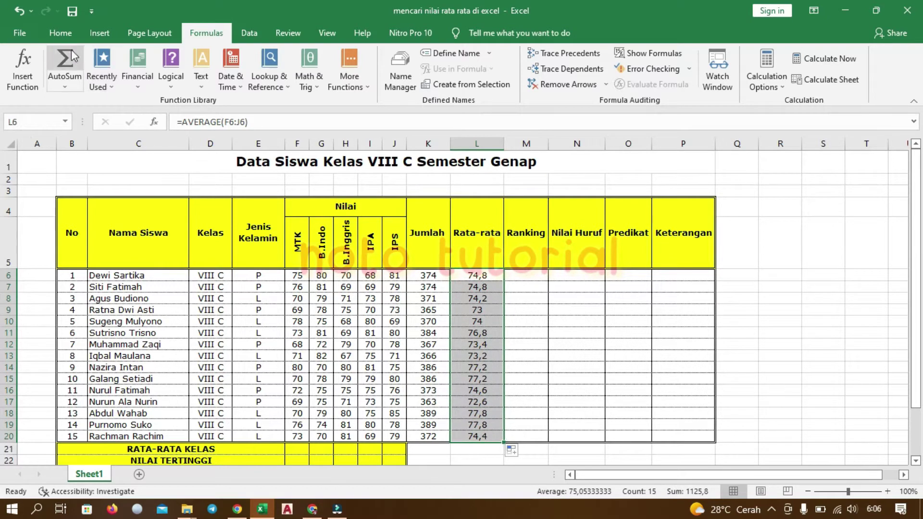
pyautogui.click(58, 36)
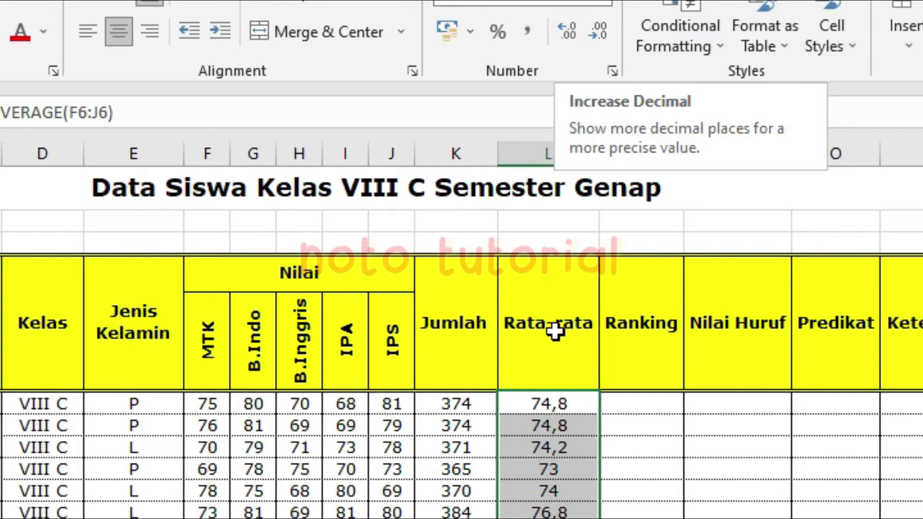
pyautogui.click(578, 25)
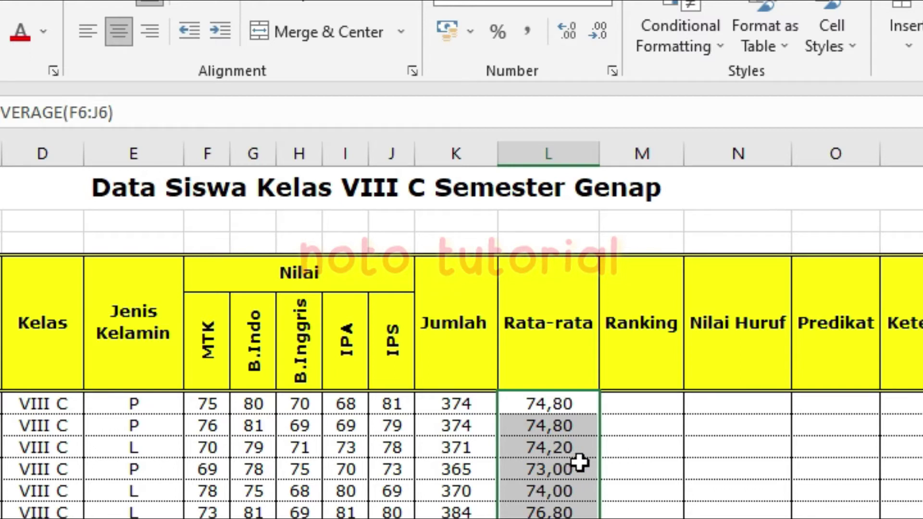
pyautogui.click(575, 30)
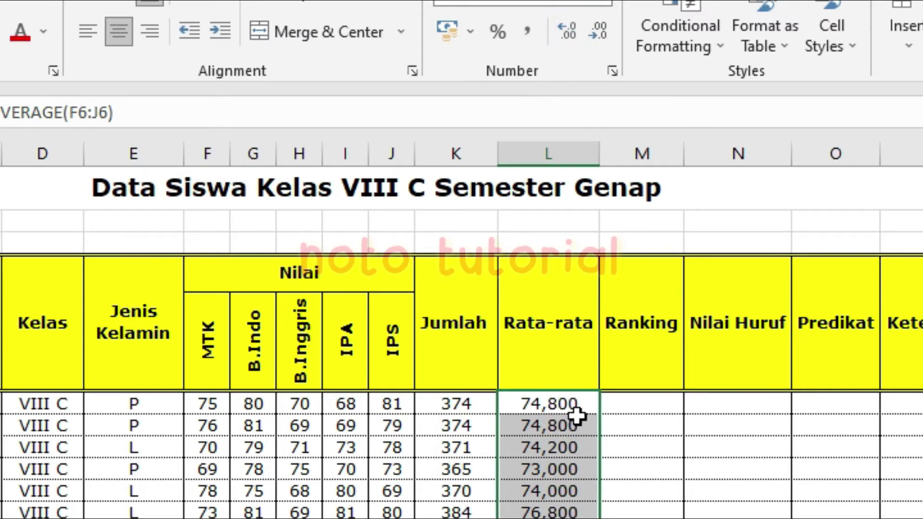
# - Reduce the averages in L6:L20 to two decimal places and check the formulas in L6 and L7
pyautogui.click(595, 31)
pyautogui.click(595, 31)
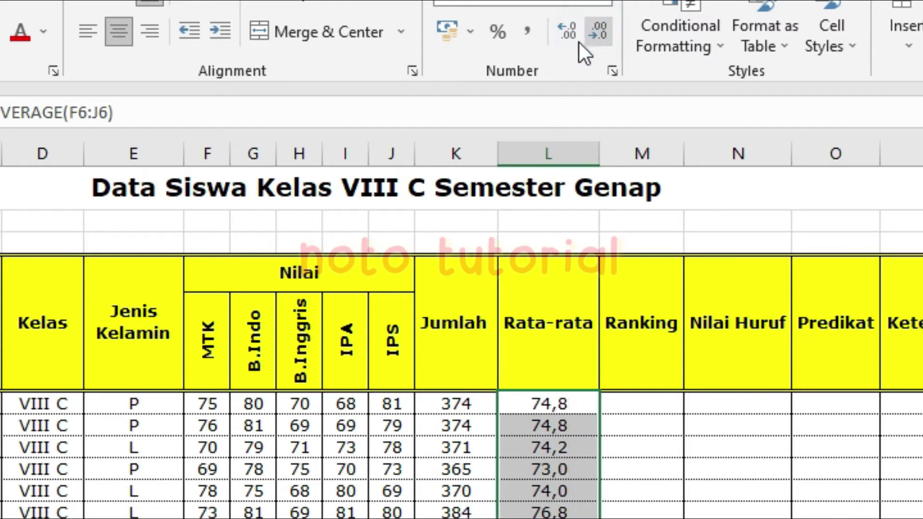
pyautogui.click(568, 31)
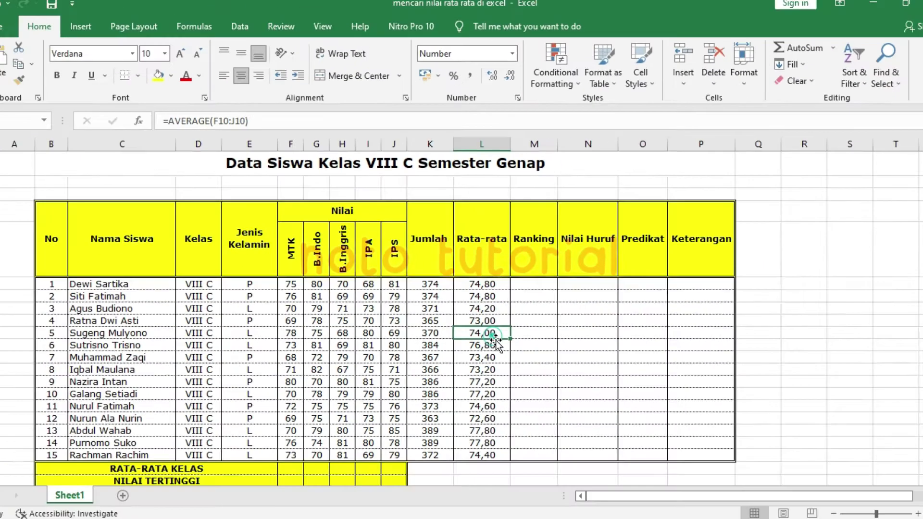
pyautogui.click(567, 491)
pyautogui.scroll(-1, 481, 327)
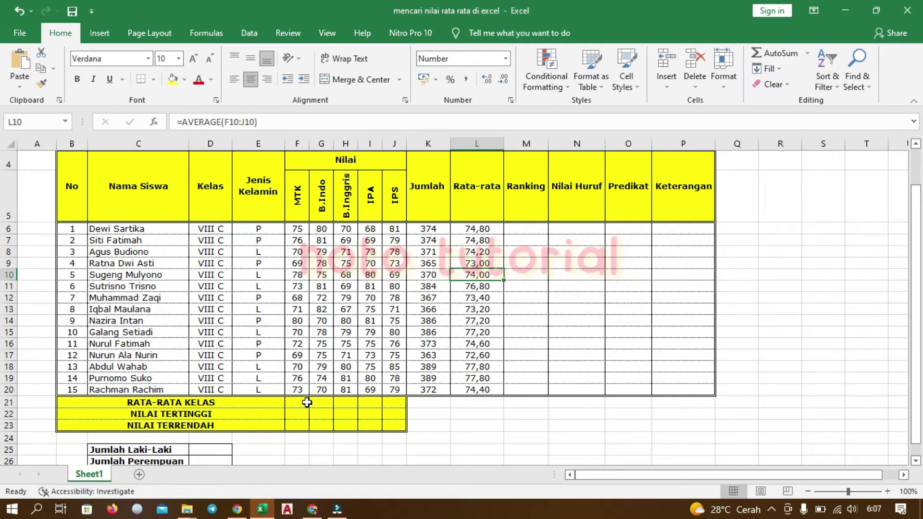
pyautogui.click(491, 228)
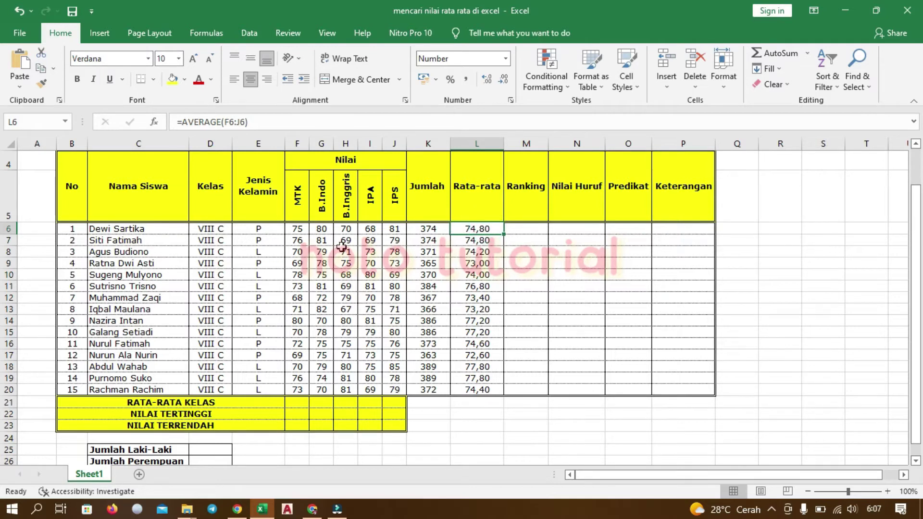
pyautogui.click(457, 242)
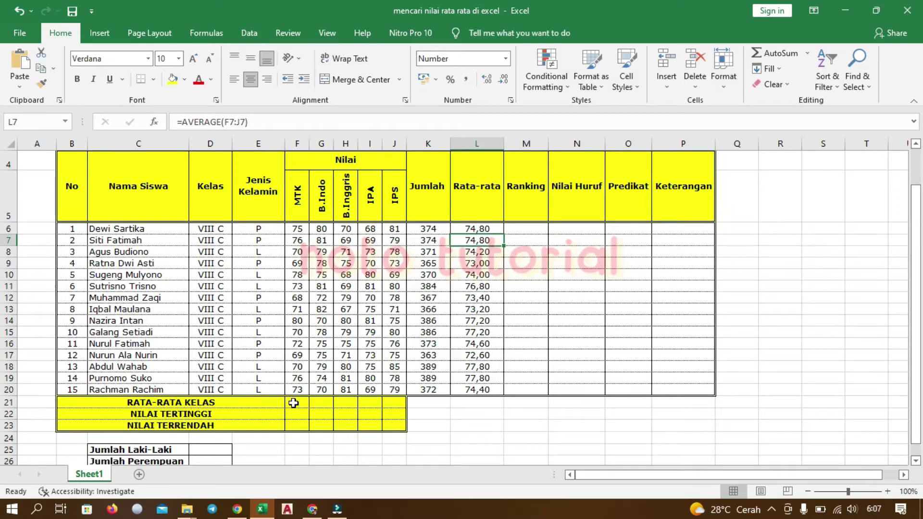
# - Calculate the RATA-RATA KELAS for MTK in F21 with the AVERAGE function over F6:F20
pyautogui.click(295, 403)
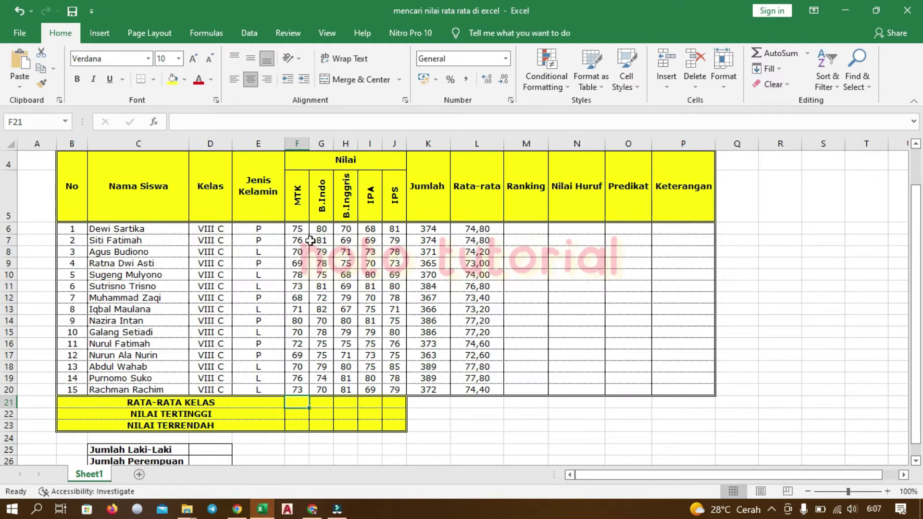
pyautogui.click(320, 402)
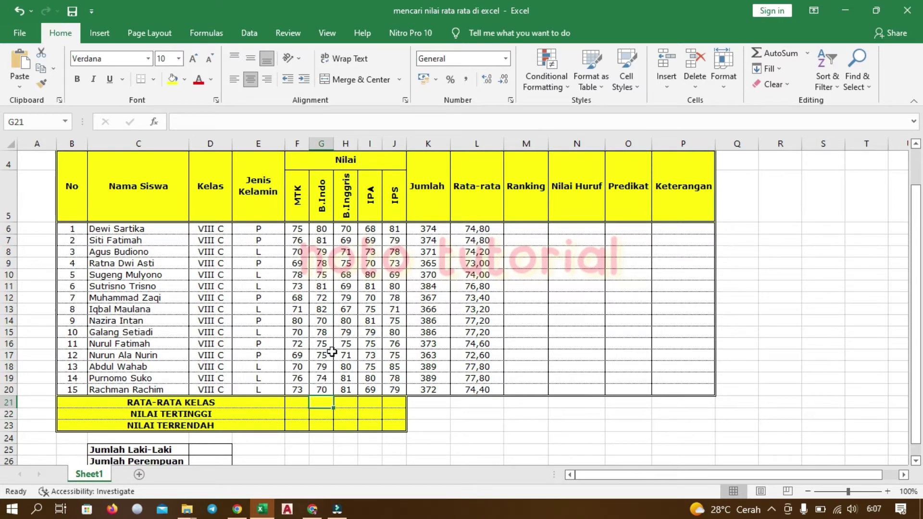
pyautogui.click(296, 402)
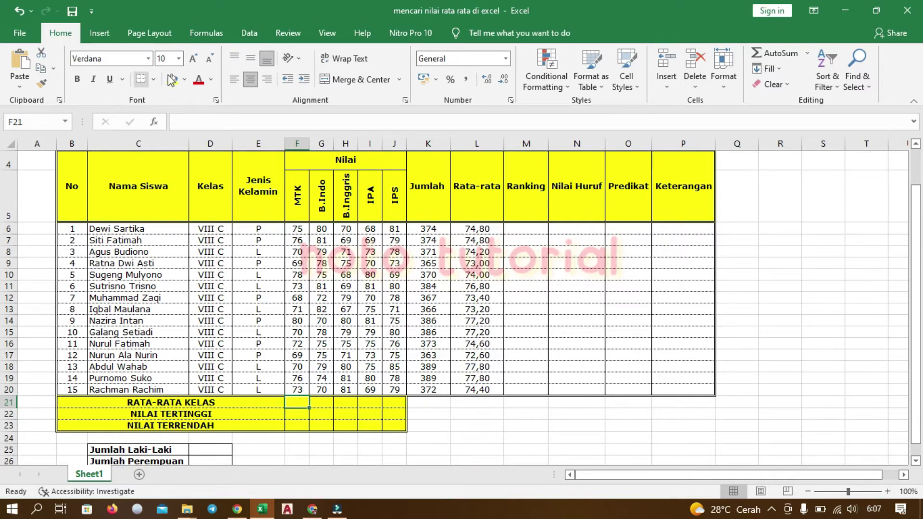
pyautogui.click(207, 33)
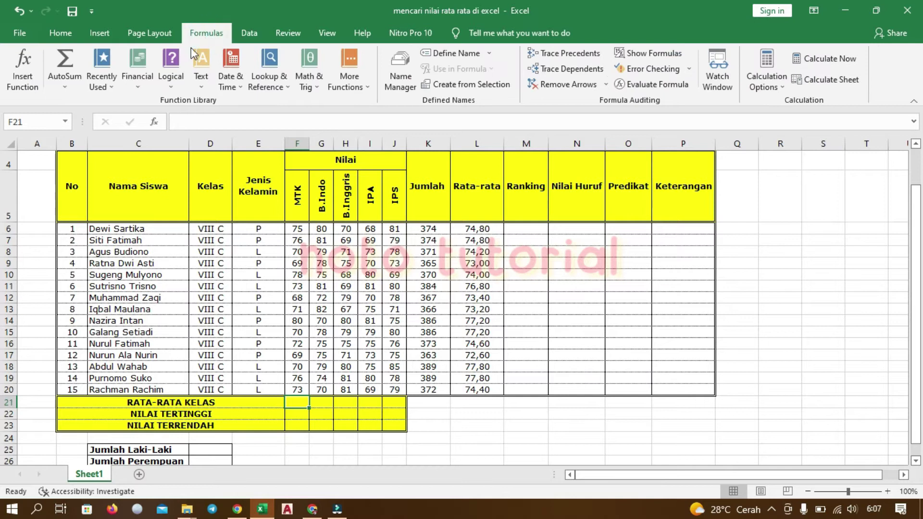
pyautogui.click(65, 87)
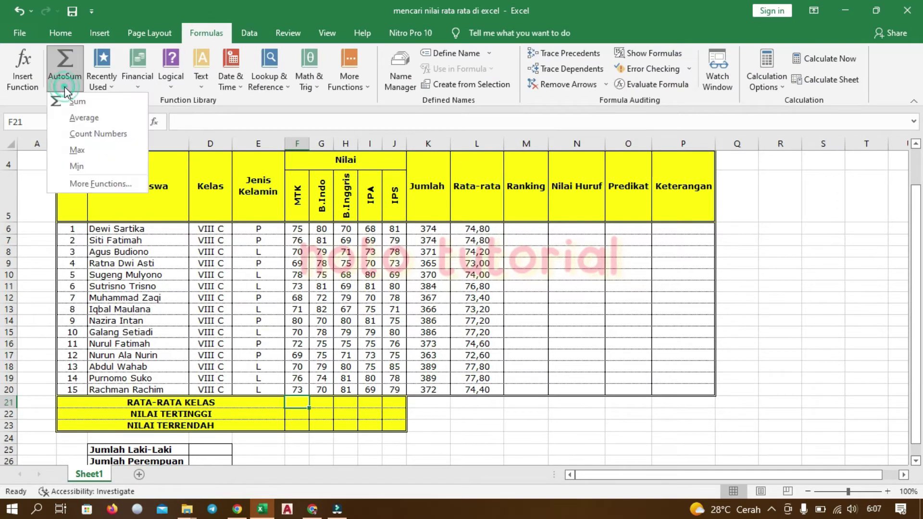
pyautogui.click(77, 117)
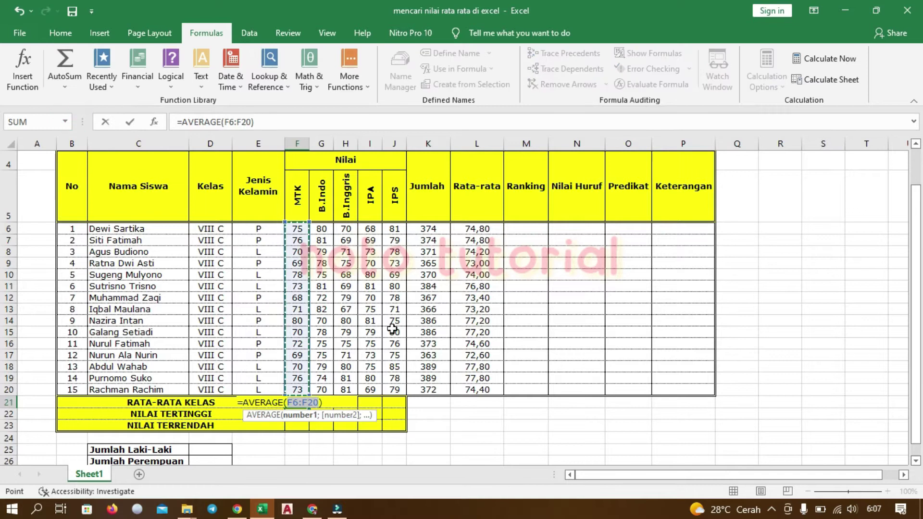
pyautogui.press('Return')
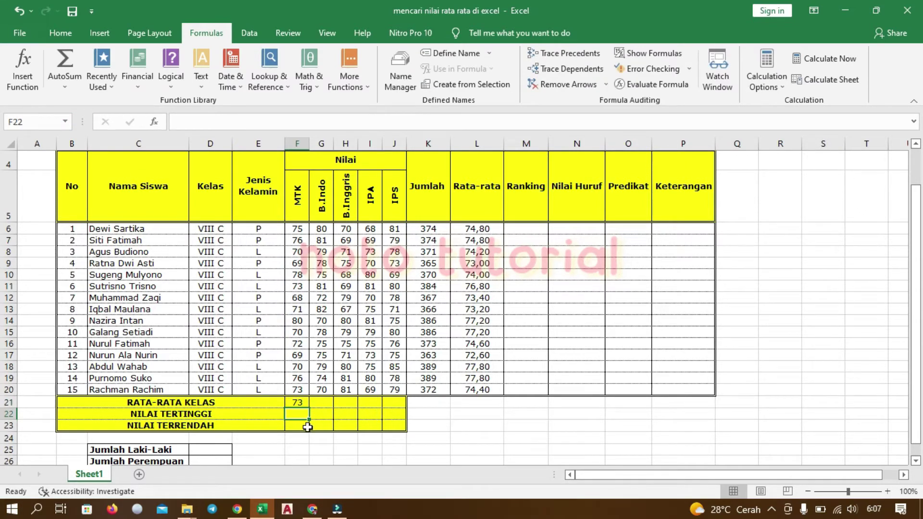
# - Copy the AVERAGE formula from F21 across to J21 and apply Comma Style to the class averages
pyautogui.click(303, 404)
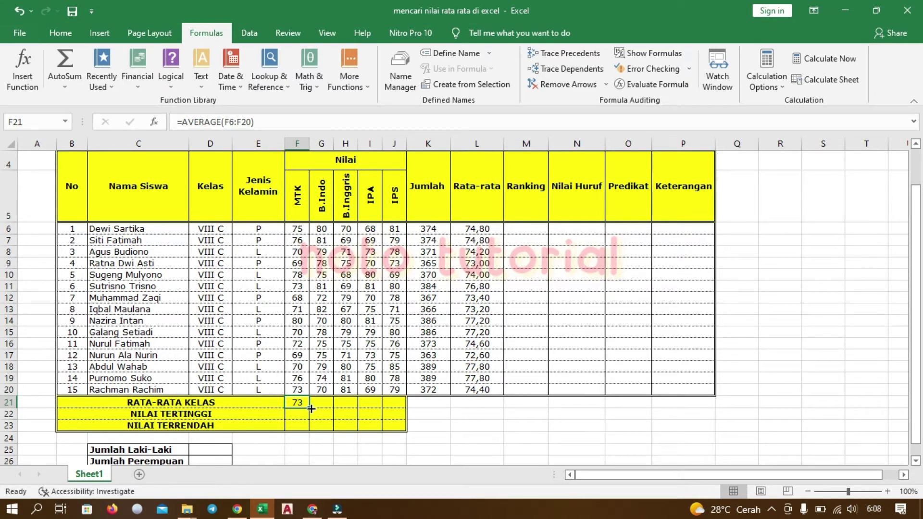
pyautogui.moveTo(311, 409); pyautogui.dragTo(311, 408)
pyautogui.moveTo(309, 409); pyautogui.dragTo(405, 409)
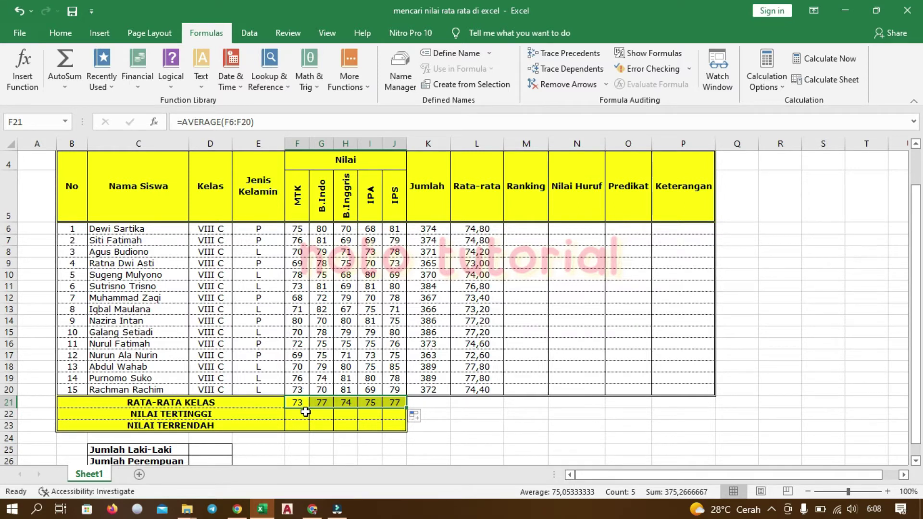
pyautogui.click(60, 33)
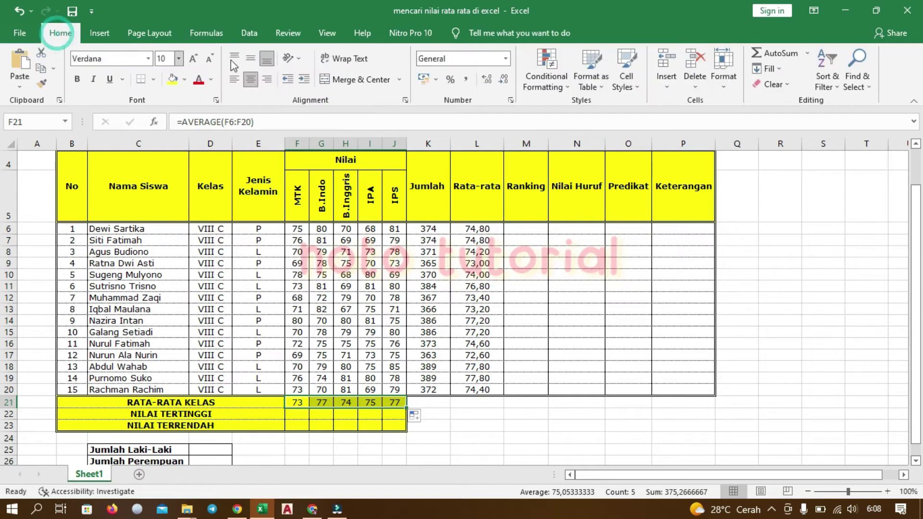
pyautogui.click(466, 80)
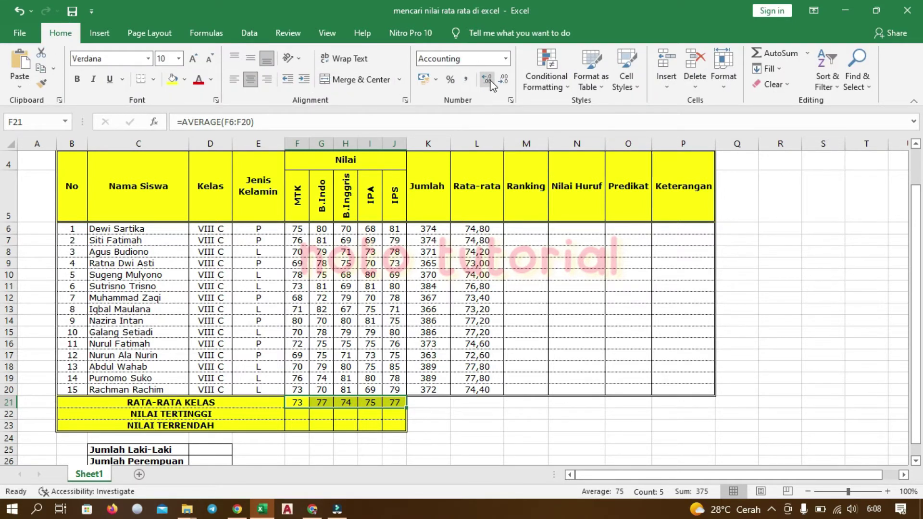
# - Increase the class averages in F21:J21 to two decimal places and widen columns F to J to fit them
pyautogui.click(487, 79)
pyautogui.click(487, 78)
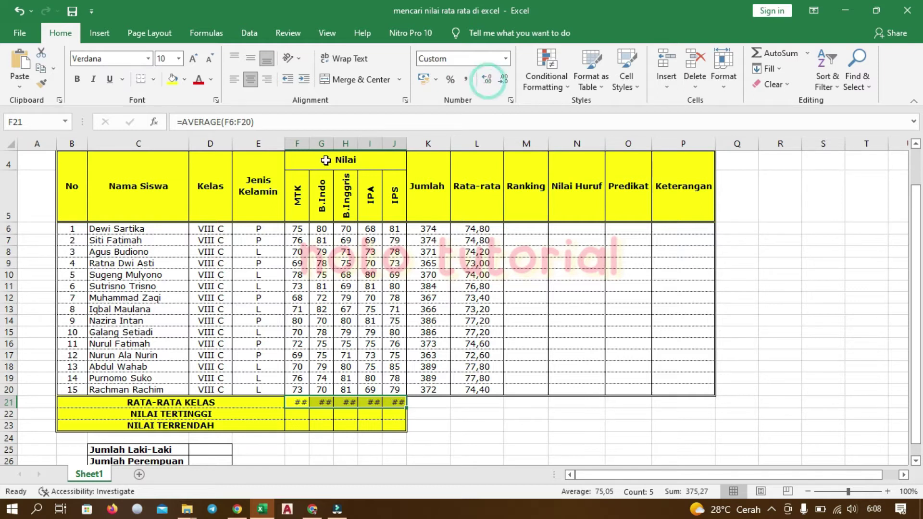
pyautogui.moveTo(303, 143); pyautogui.dragTo(393, 139)
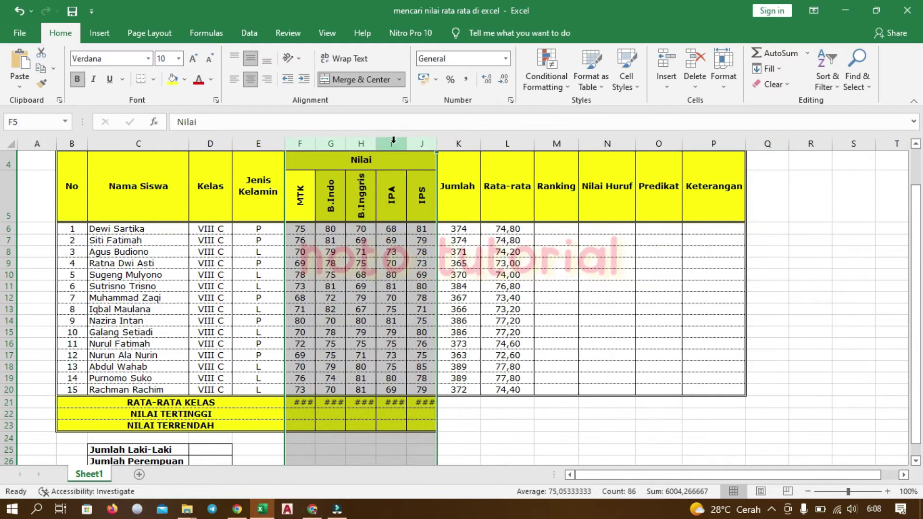
pyautogui.doubleClick(407, 140)
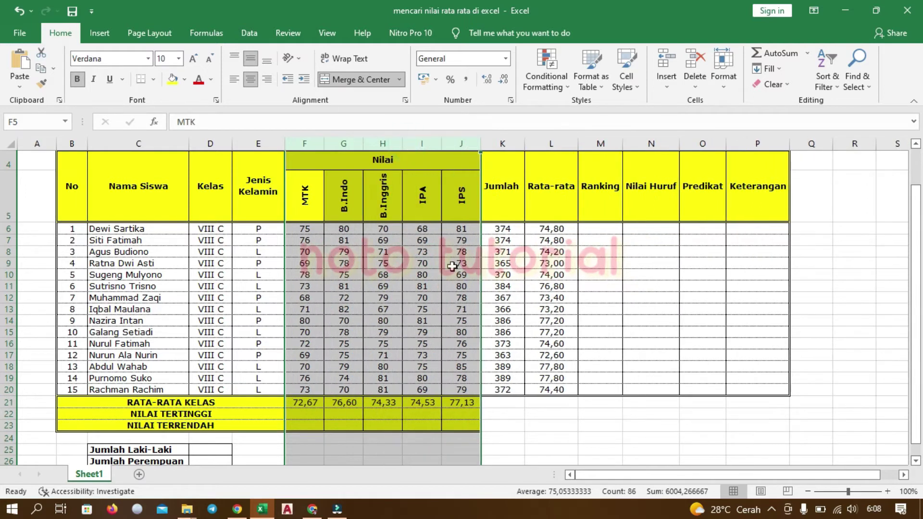
pyautogui.click(312, 403)
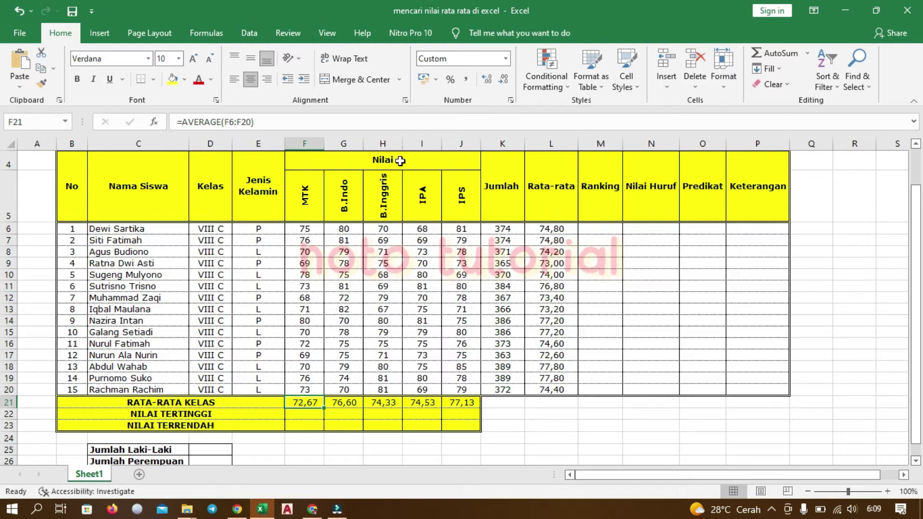
# - Undo the widening of columns F to J and the added decimals in F21:J21
pyautogui.click(19, 11)
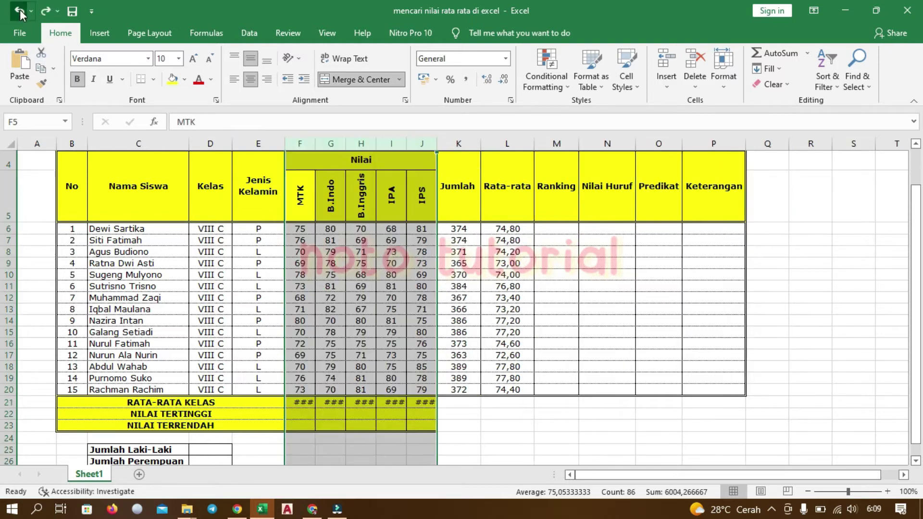
pyautogui.click(20, 12)
pyautogui.click(20, 11)
pyautogui.click(19, 11)
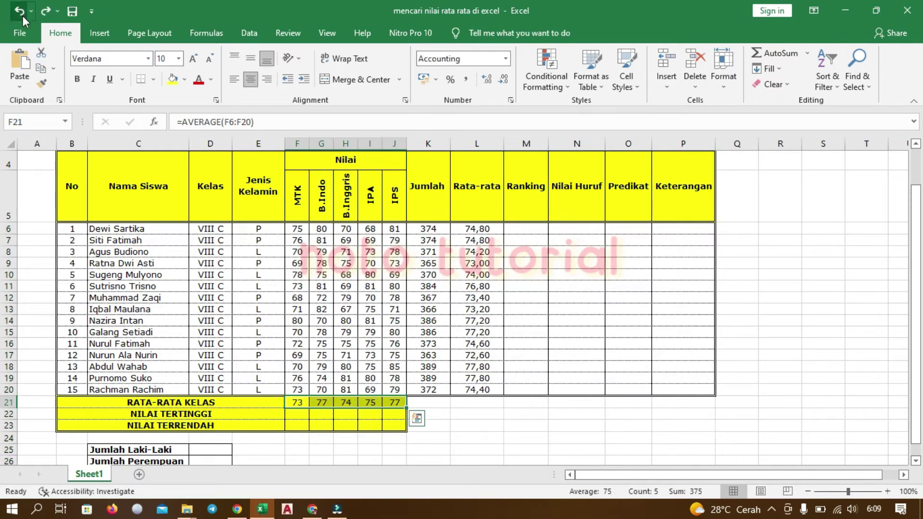
# - Show the class averages in F21:J21 with two decimal places and widen columns F to J evenly so they fit
pyautogui.click(297, 403)
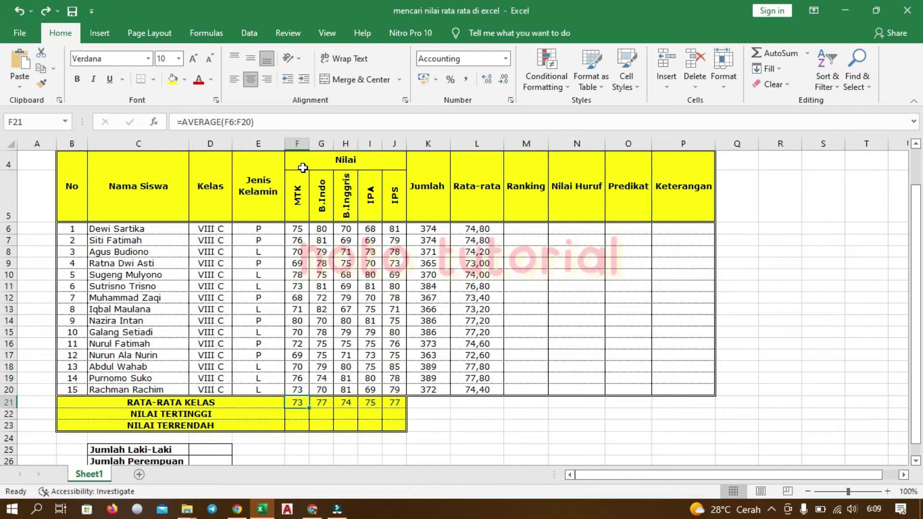
pyautogui.moveTo(302, 140); pyautogui.dragTo(407, 143)
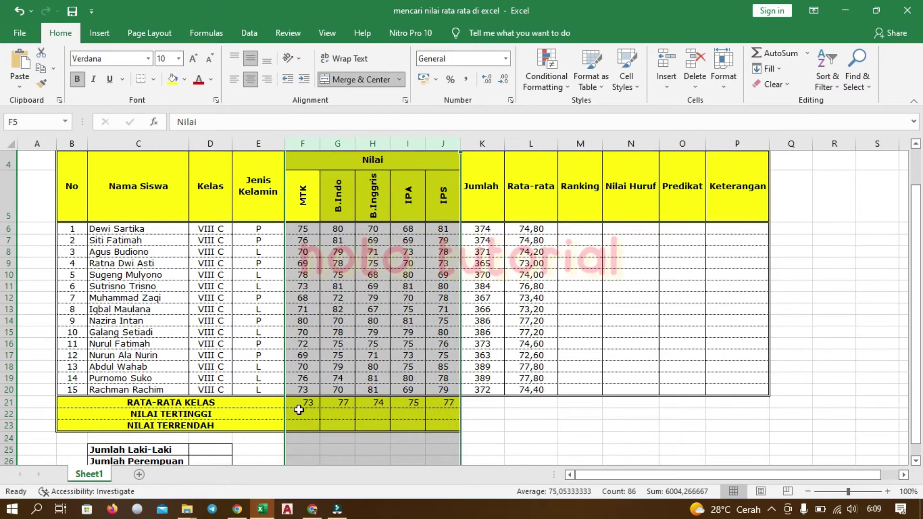
pyautogui.moveTo(311, 407); pyautogui.dragTo(450, 404)
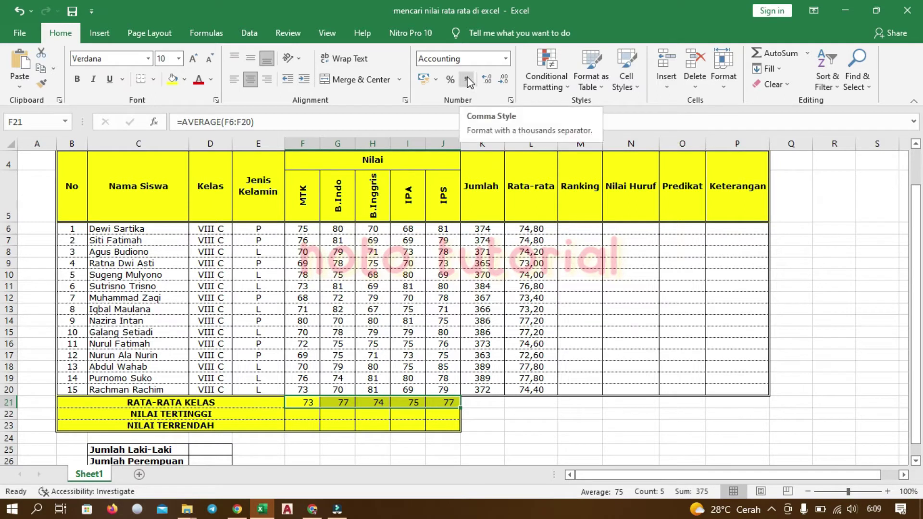
pyautogui.click(492, 86)
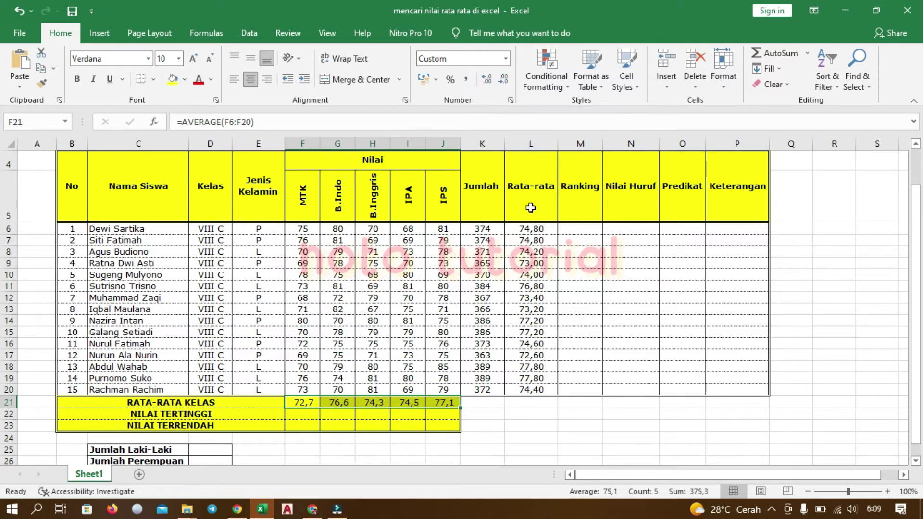
pyautogui.click(484, 86)
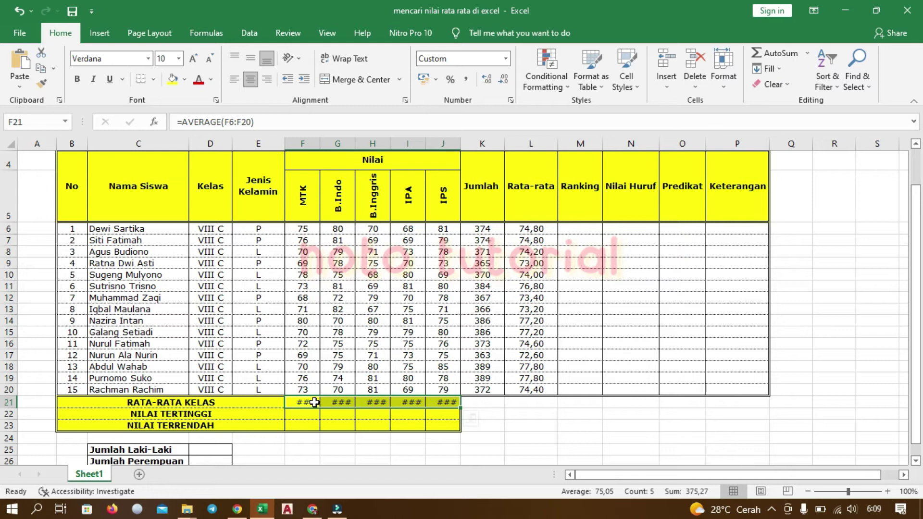
pyautogui.moveTo(307, 143); pyautogui.dragTo(436, 144)
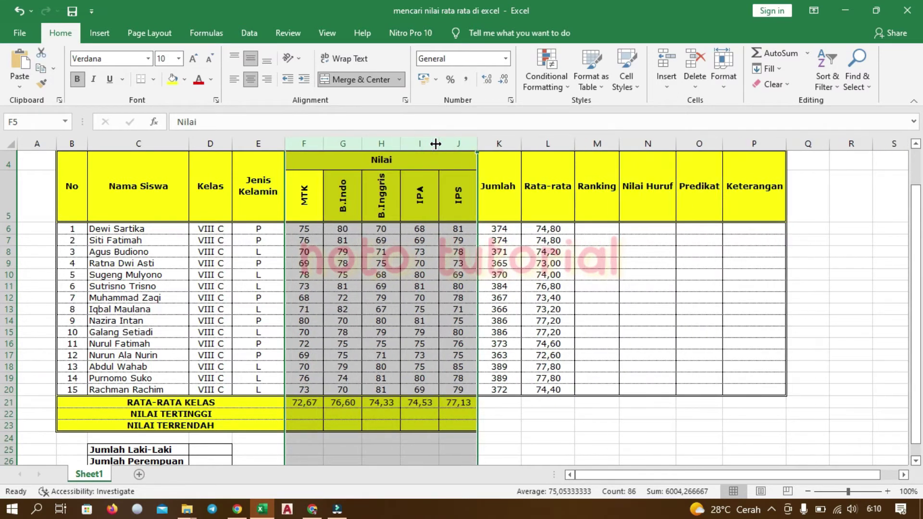
# - Check the class average formulas in H21 and J21, then examine the MTK scores F6:F20 and the NILAI TERTINGGI cell F22
pyautogui.click(380, 404)
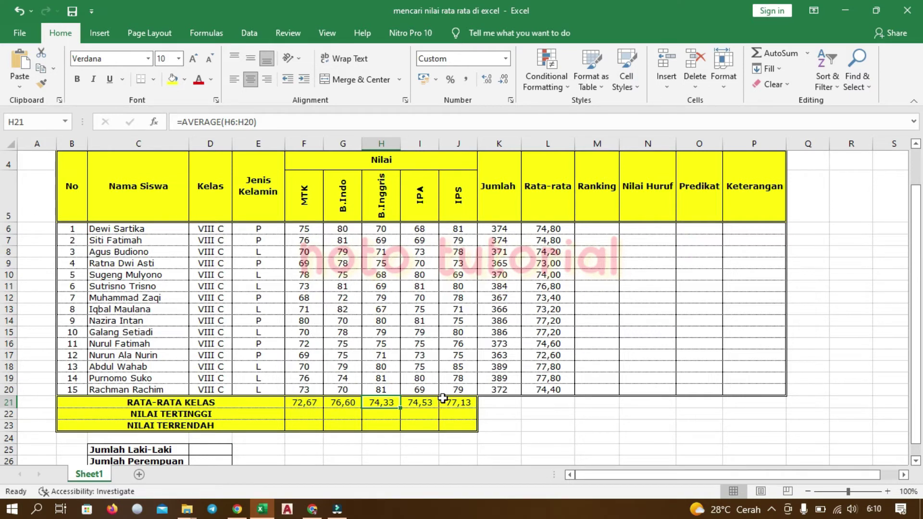
pyautogui.click(456, 405)
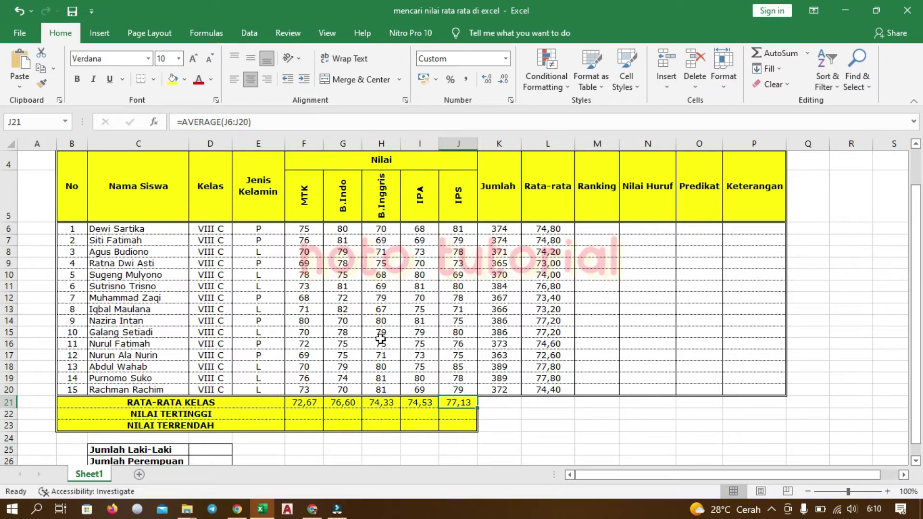
pyautogui.click(313, 413)
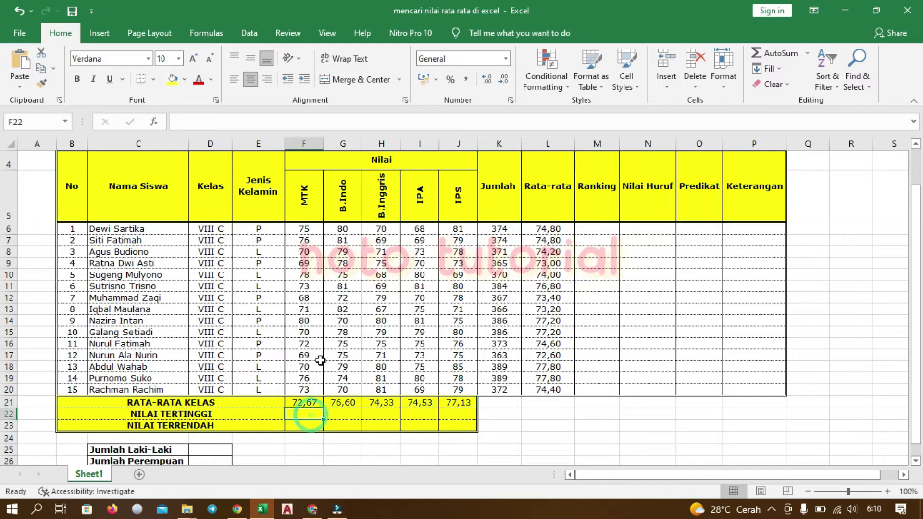
pyautogui.moveTo(304, 229); pyautogui.dragTo(308, 389)
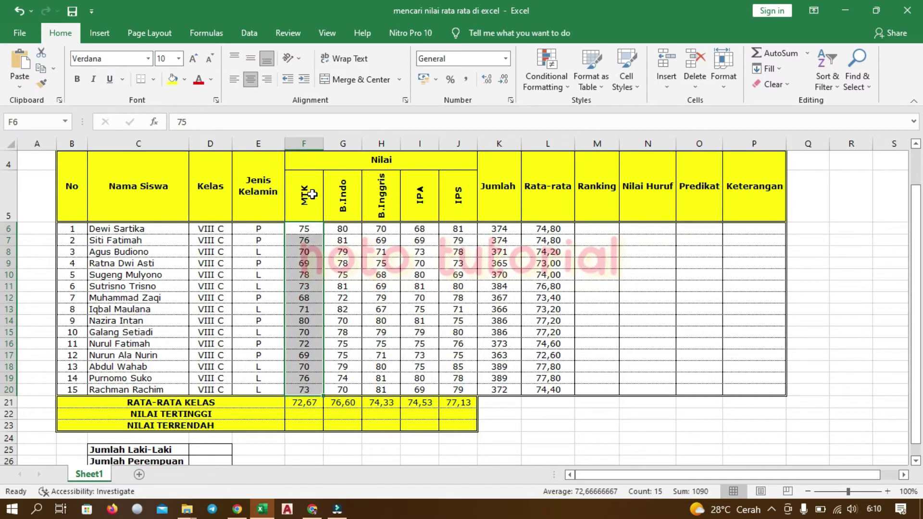
pyautogui.click(312, 195)
pyautogui.click(308, 414)
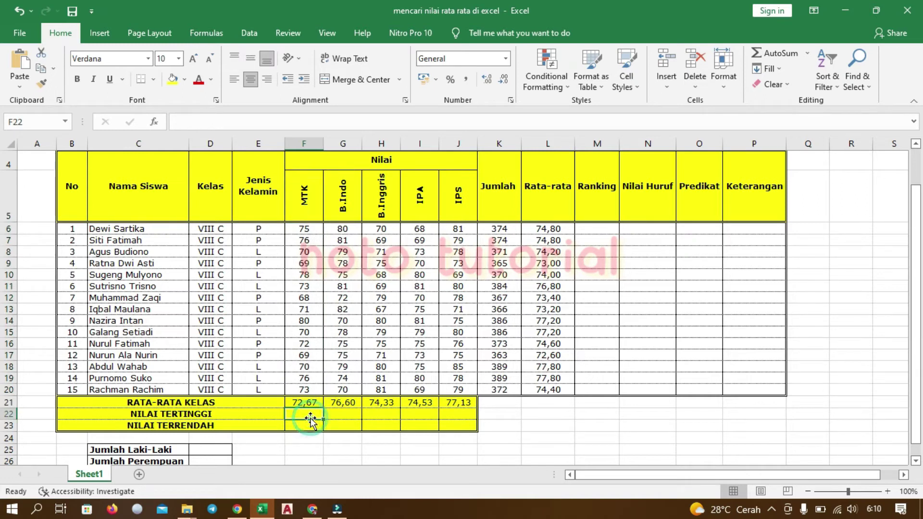
# - Correct the spelling of the row label in B23 to NILAI TERENDAH
pyautogui.doubleClick(167, 426)
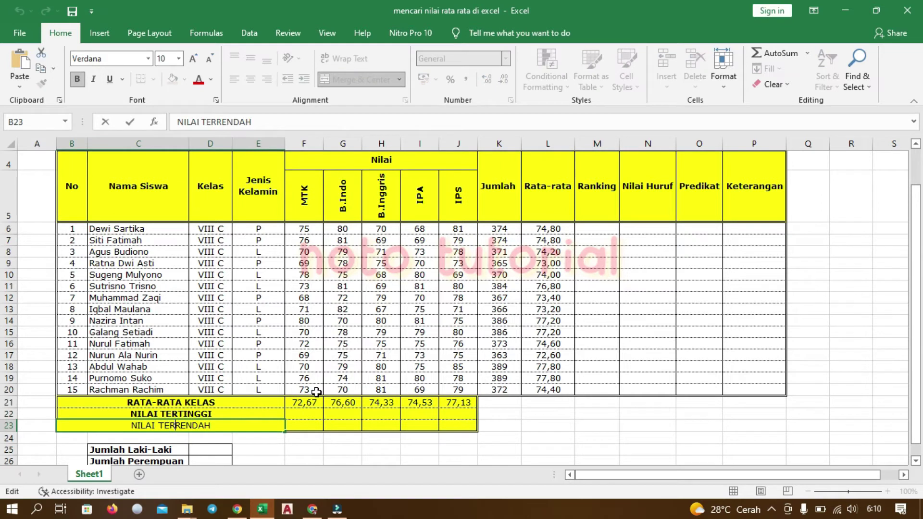
pyautogui.press('BackSpace')
pyautogui.click(349, 424)
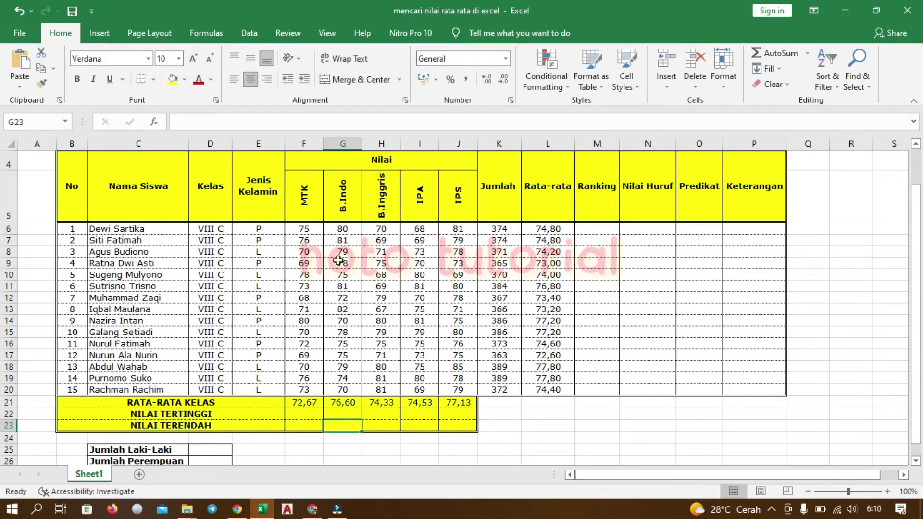
# - Calculate the highest MTK score in F22 with the MAX function over F6:F20
pyautogui.click(334, 413)
pyautogui.click(339, 425)
pyautogui.click(302, 415)
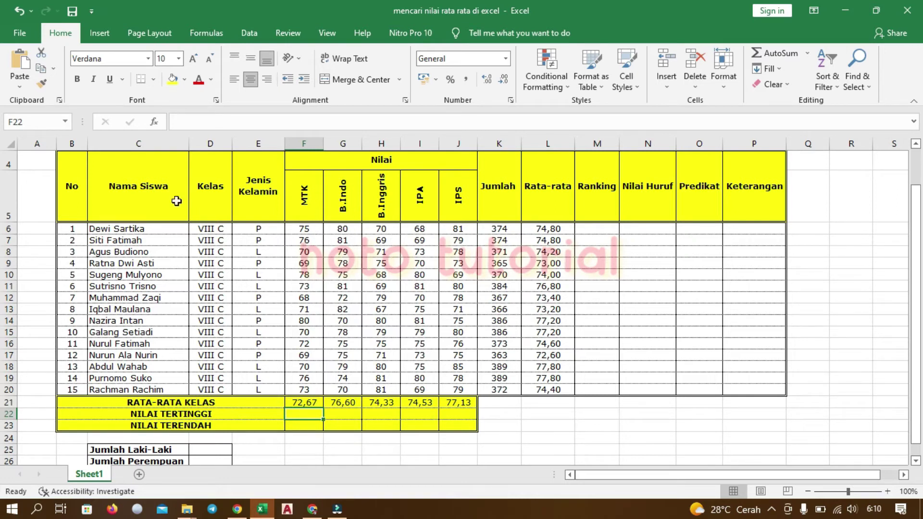
pyautogui.click(214, 36)
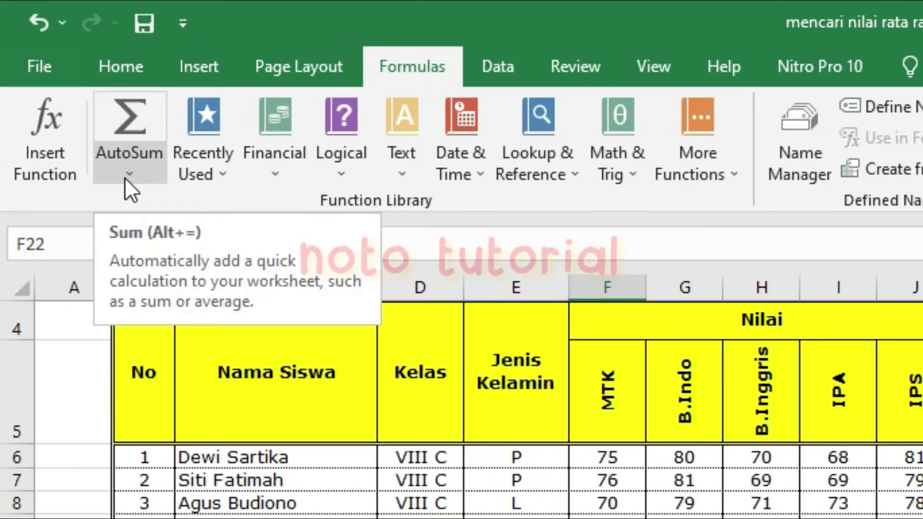
pyautogui.click(130, 174)
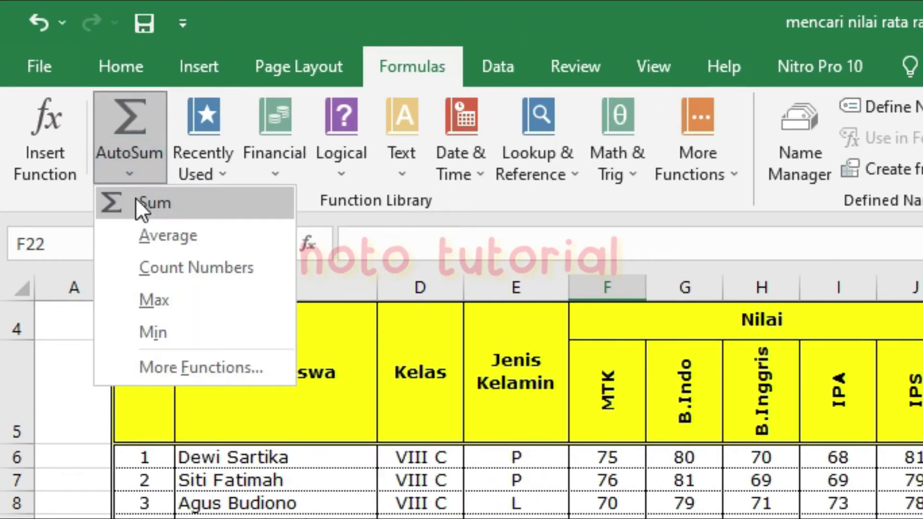
pyautogui.click(149, 293)
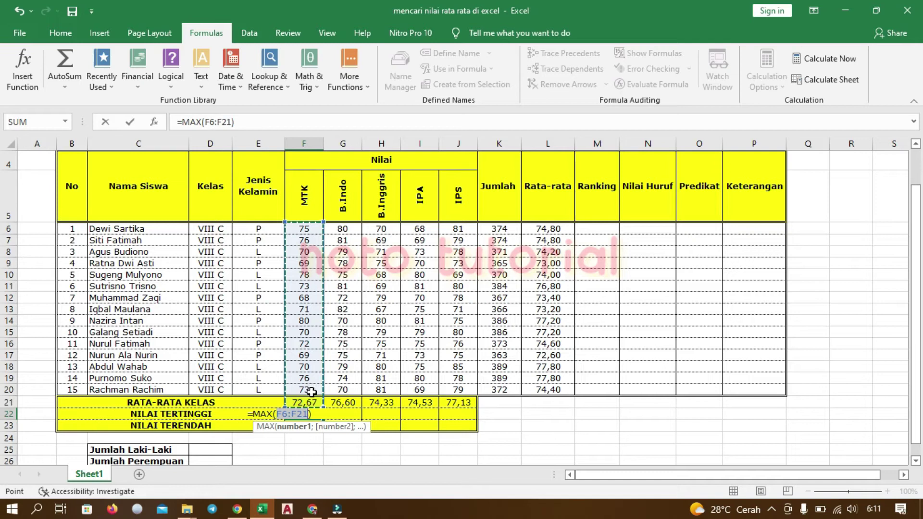
pyautogui.hotkey('shift', 'Up')
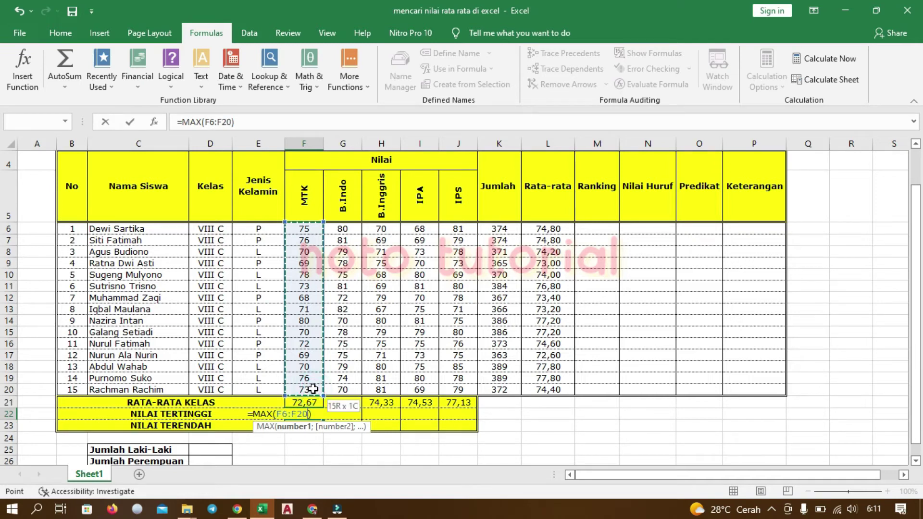
pyautogui.moveTo(304, 229); pyautogui.dragTo(322, 389)
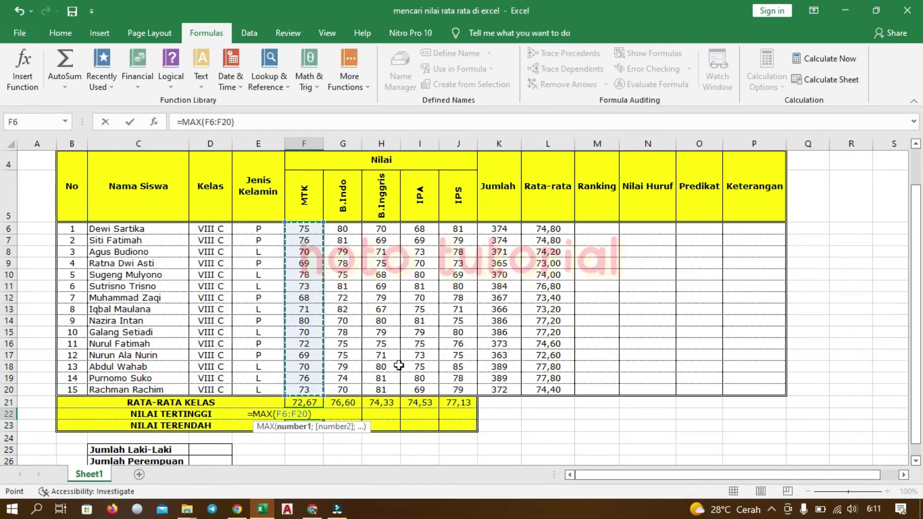
pyautogui.press('Return')
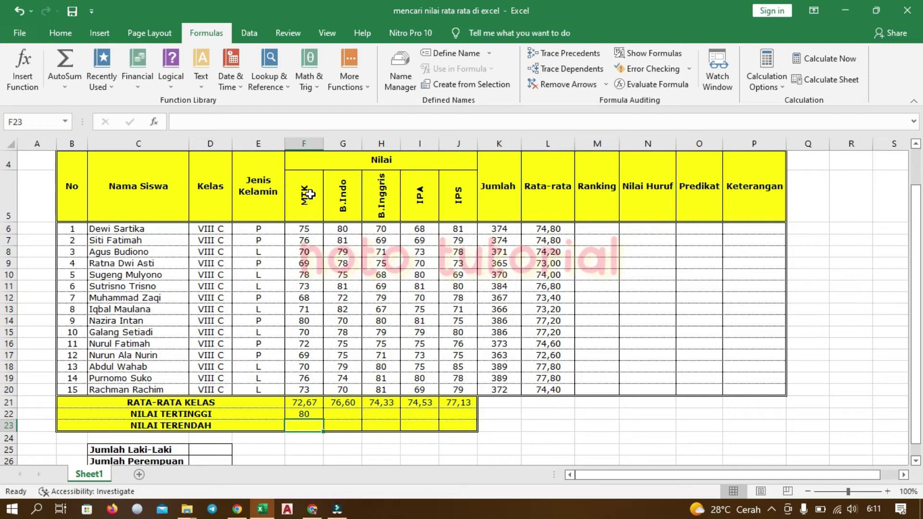
# - Copy the MAX formula from F22 across to J22 and check the copied formulas in J22 and I22
pyautogui.click(311, 413)
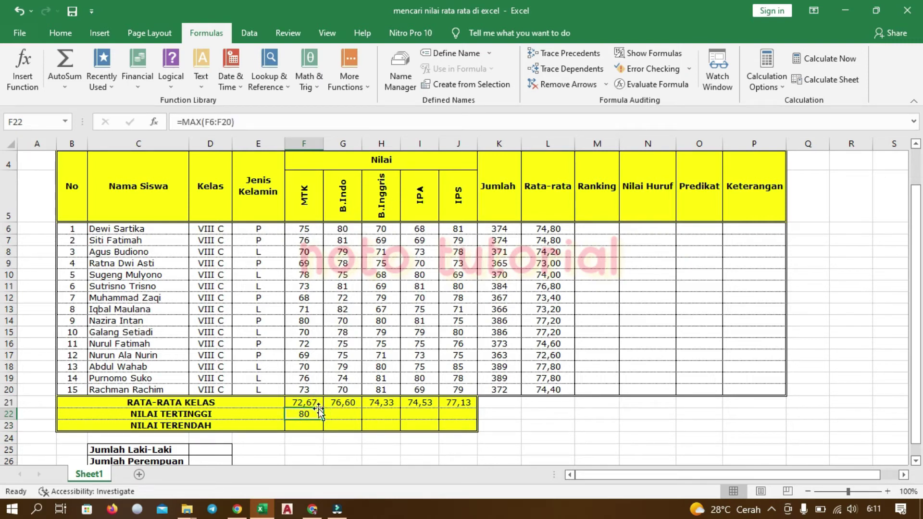
pyautogui.moveTo(324, 420); pyautogui.dragTo(464, 416)
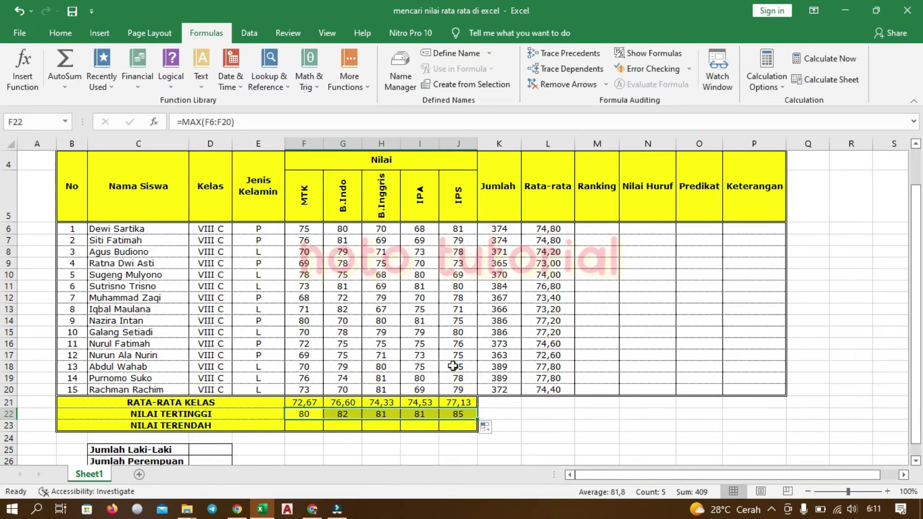
pyautogui.click(456, 414)
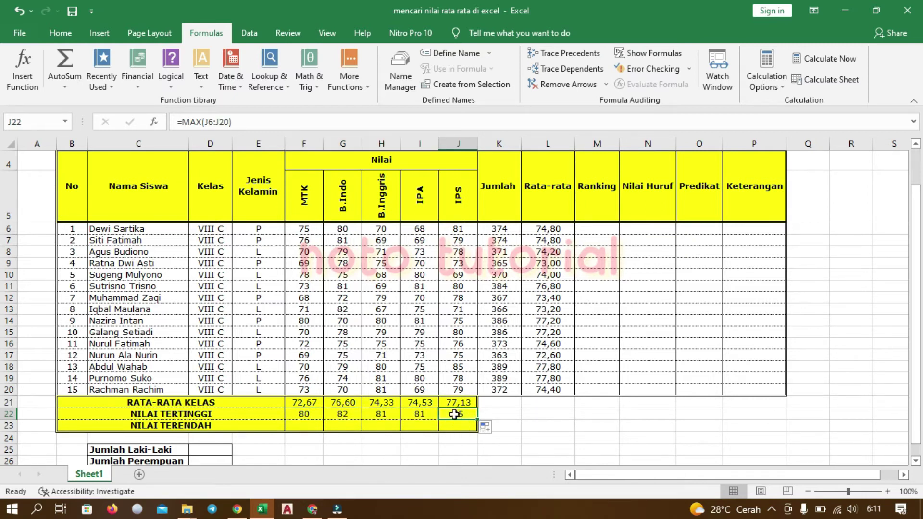
pyautogui.click(413, 416)
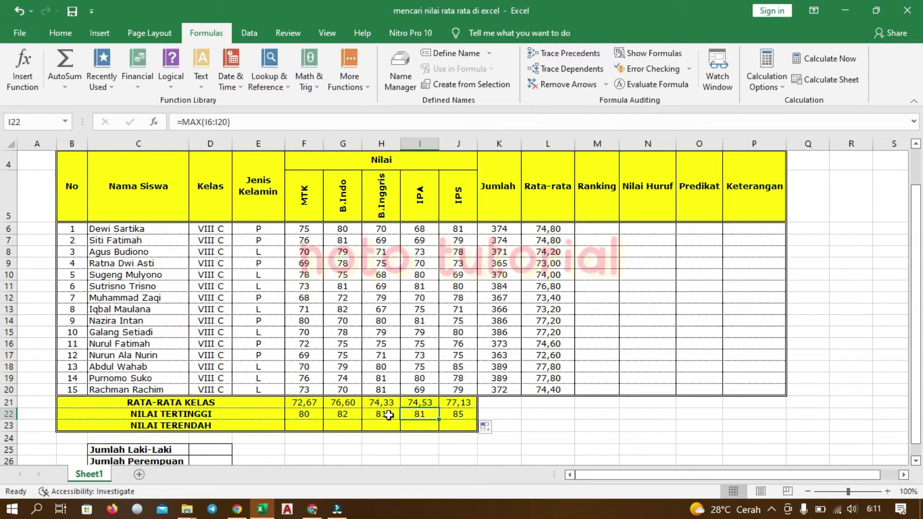
# - Calculate the lowest MTK score in F23 with the MIN function over F6:F20
pyautogui.click(303, 426)
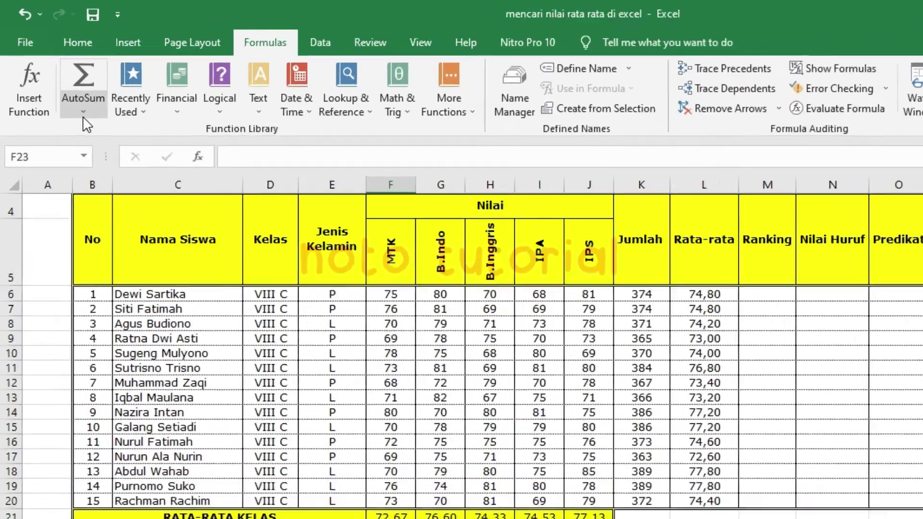
pyautogui.click(64, 91)
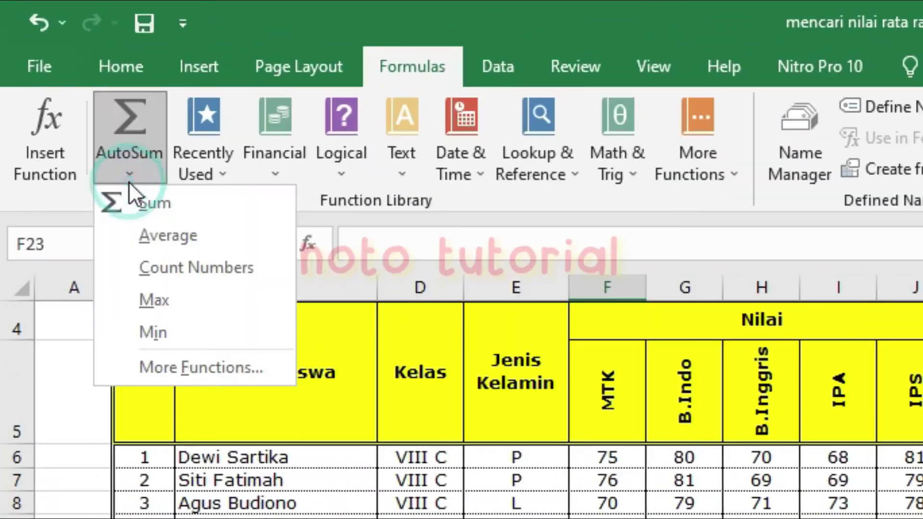
pyautogui.click(140, 332)
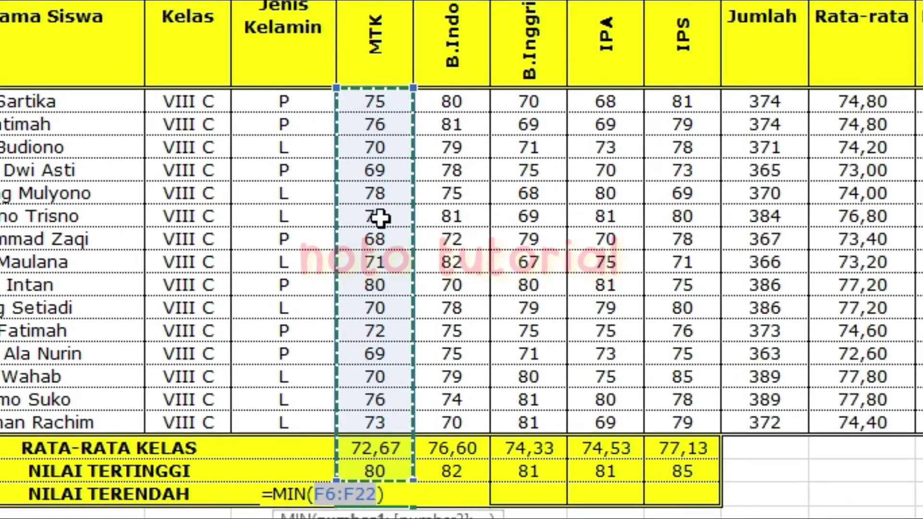
pyautogui.keyDown('shift'); pyautogui.click(384, 422); pyautogui.keyUp('shift')
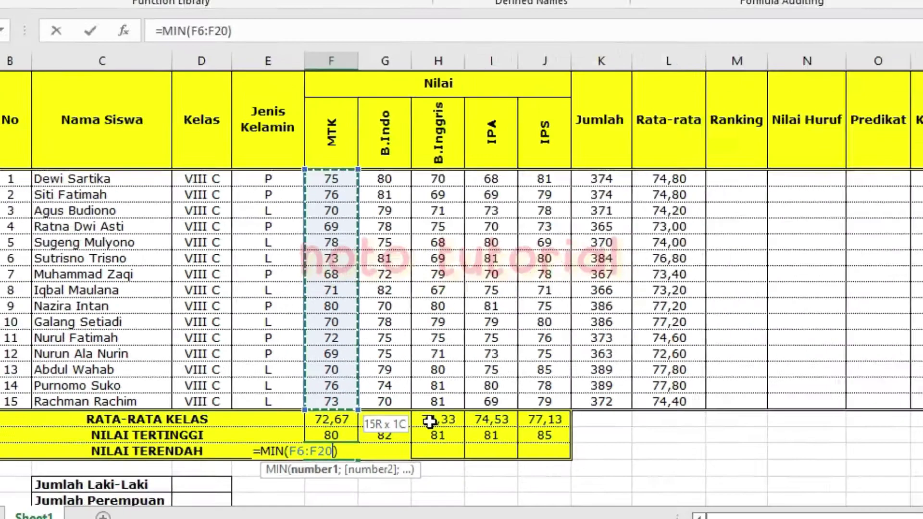
pyautogui.press('Return')
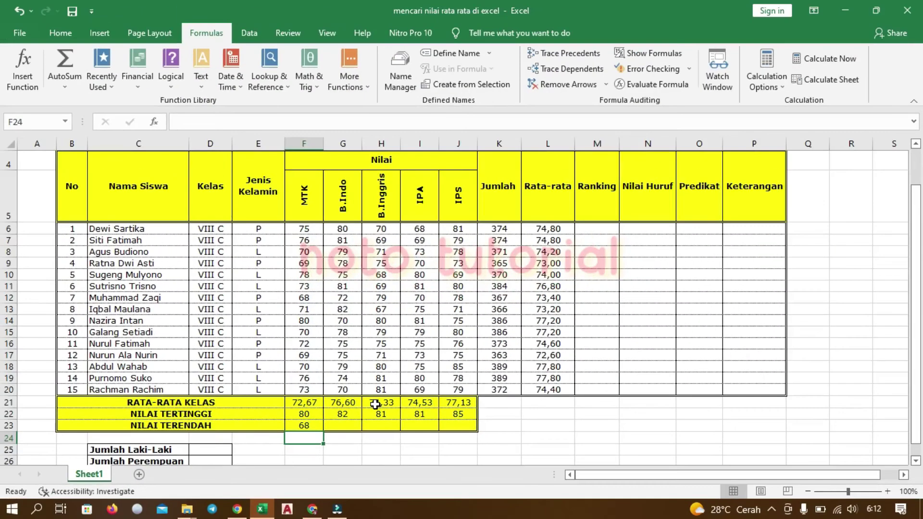
# - Copy the MIN formula from F23 across the other subjects to J23
pyautogui.click(309, 426)
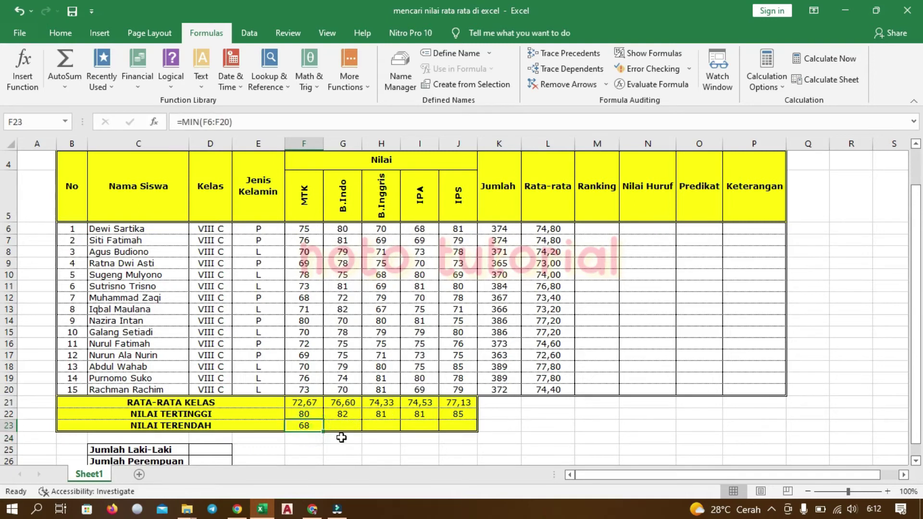
pyautogui.moveTo(323, 432); pyautogui.dragTo(459, 427)
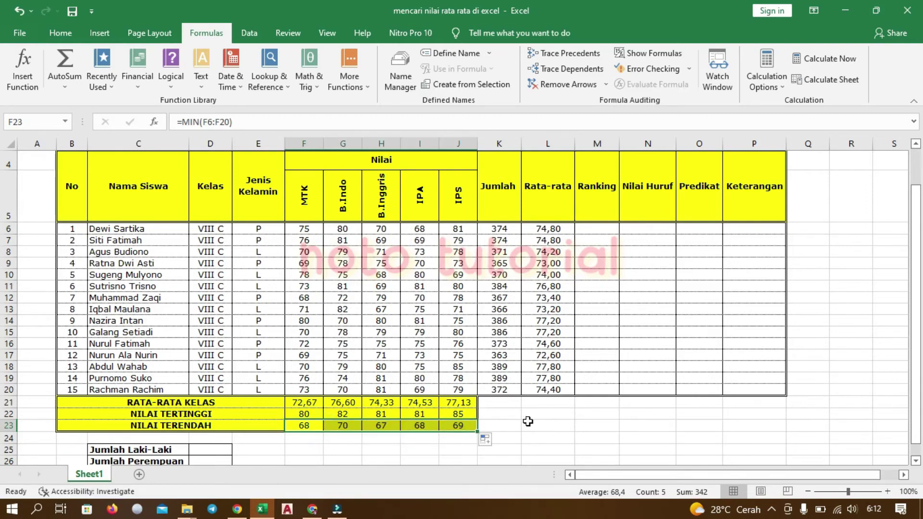
pyautogui.click(509, 418)
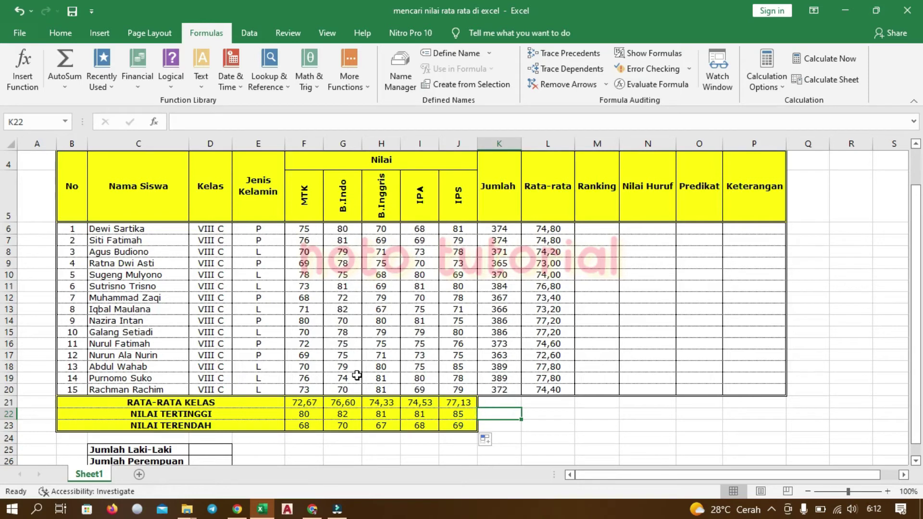
# - Examine the Jumlah Laki-Laki and Jumlah Perempuan cells D25:D26 and the Jenis Kelamin data above them
pyautogui.scroll(-1, 341, 360)
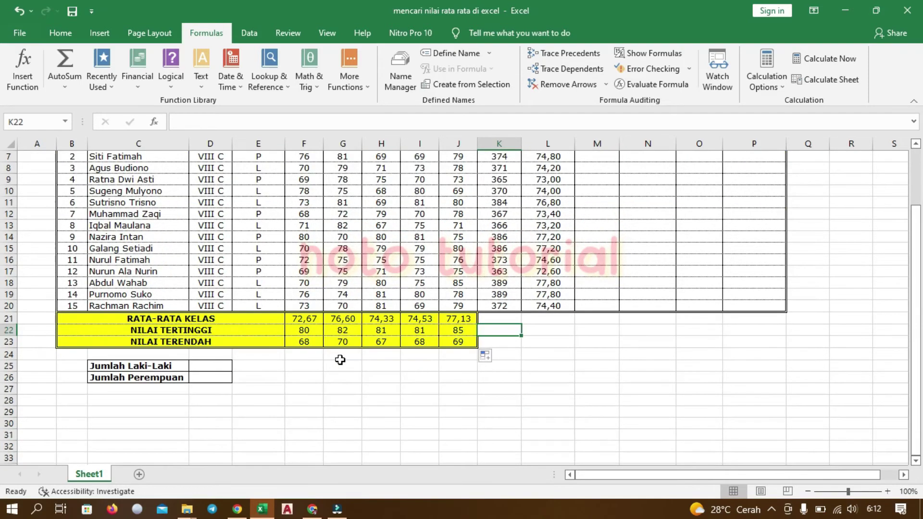
pyautogui.click(202, 368)
pyautogui.click(202, 378)
pyautogui.scroll(1, 272, 391)
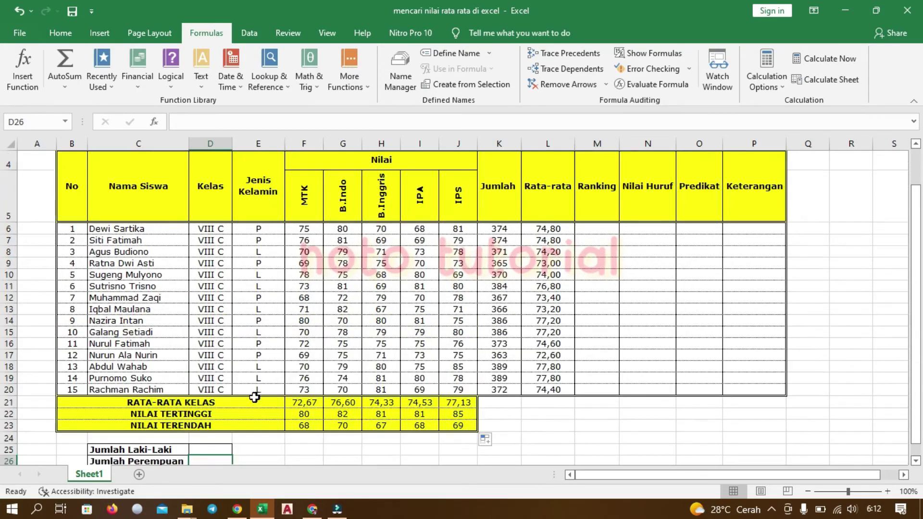
pyautogui.scroll(-1, 254, 397)
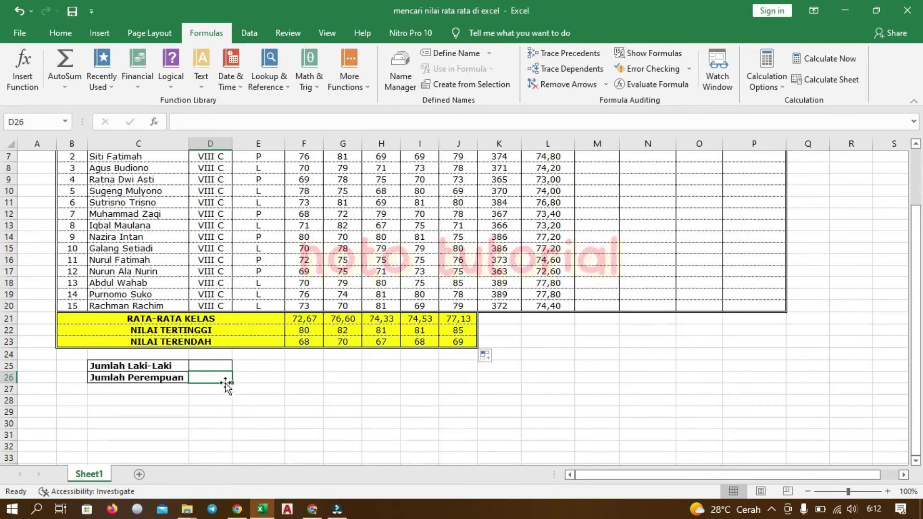
pyautogui.click(198, 367)
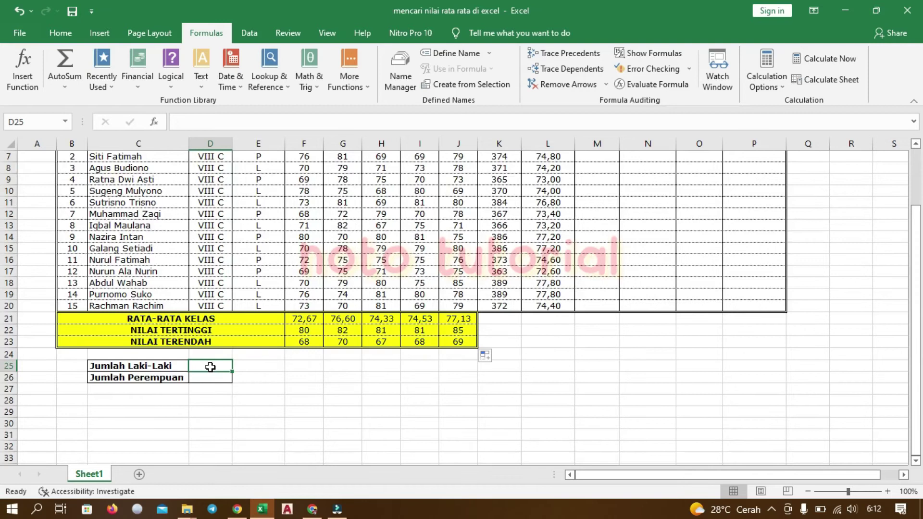
pyautogui.scroll(2, 210, 367)
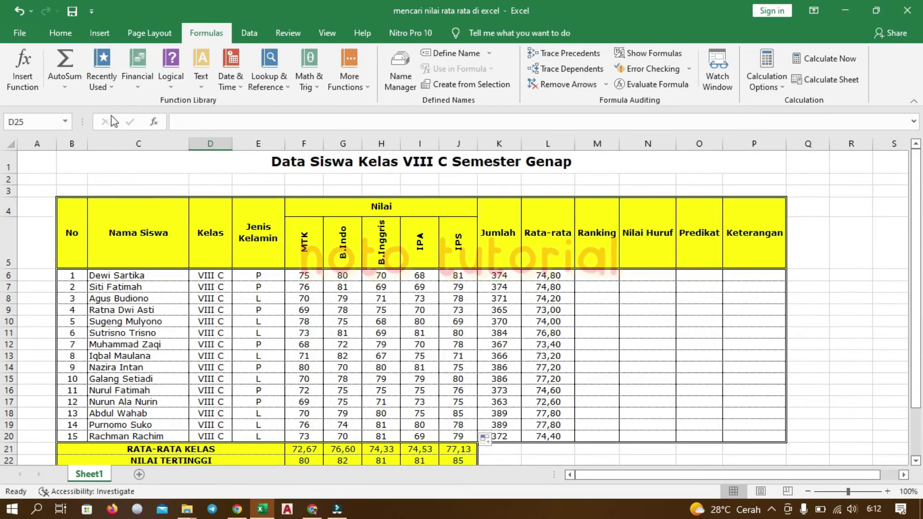
pyautogui.scroll(-2, 100, 133)
pyautogui.click(65, 82)
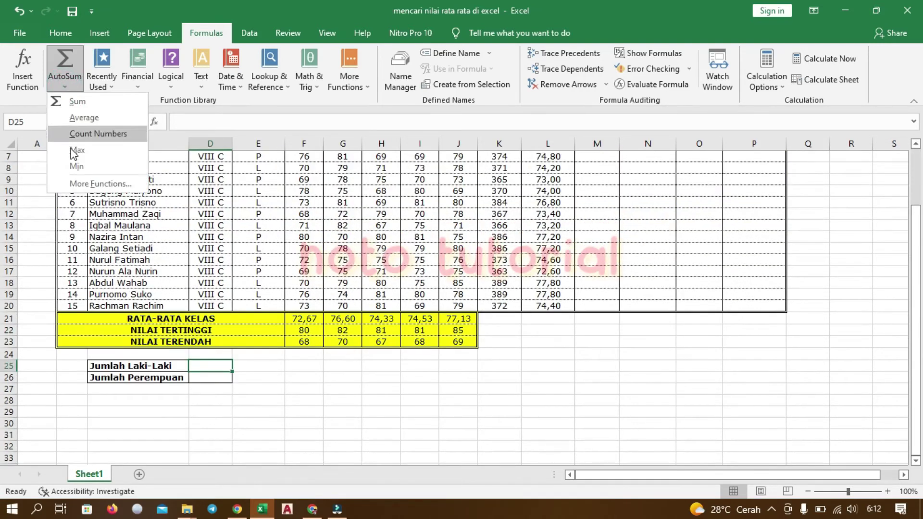
pyautogui.click(99, 187)
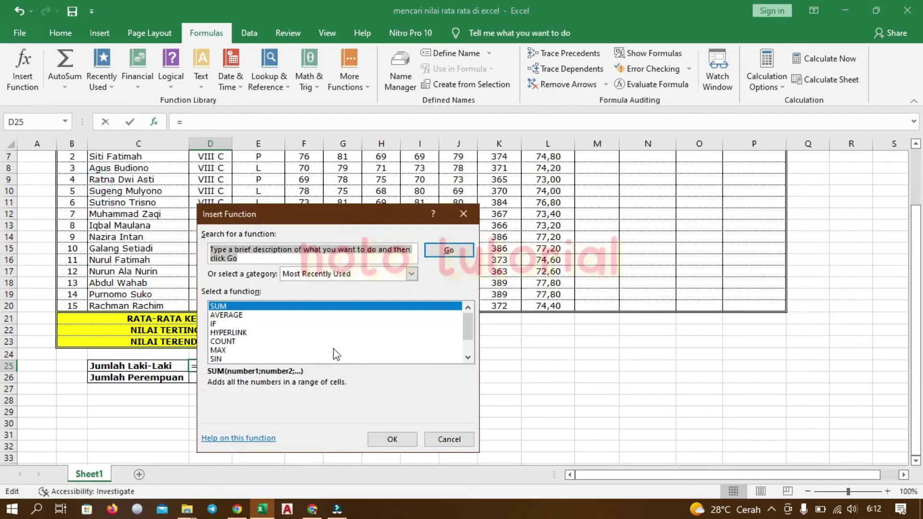
pyautogui.click(474, 218)
pyautogui.click(210, 388)
# - Count the male students in D25 with the formula =COUNTIF(E6:E20;"L") and select the finished cell
pyautogui.click(217, 367)
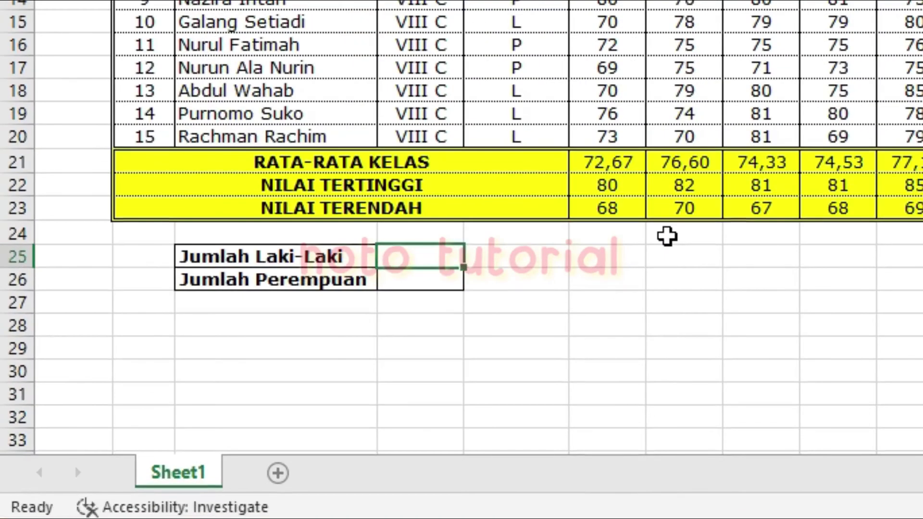
pyautogui.write('=coun')
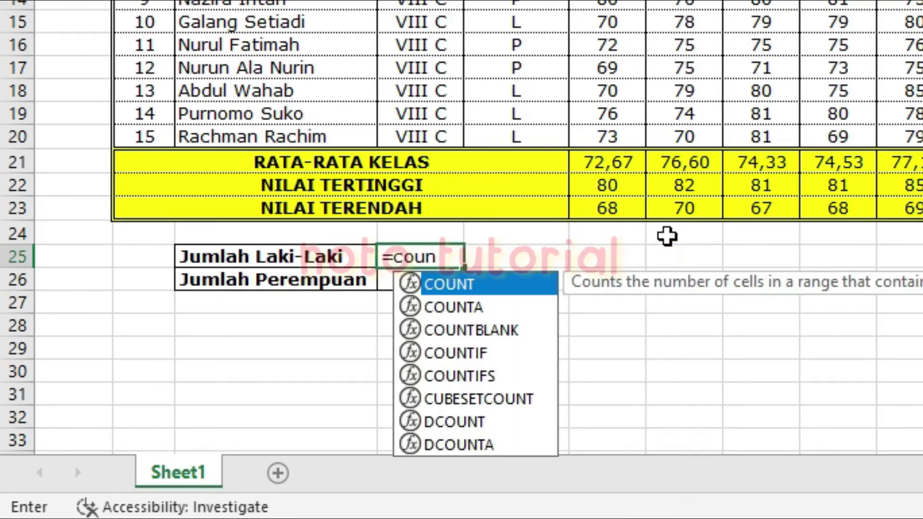
pyautogui.press('BackSpace')
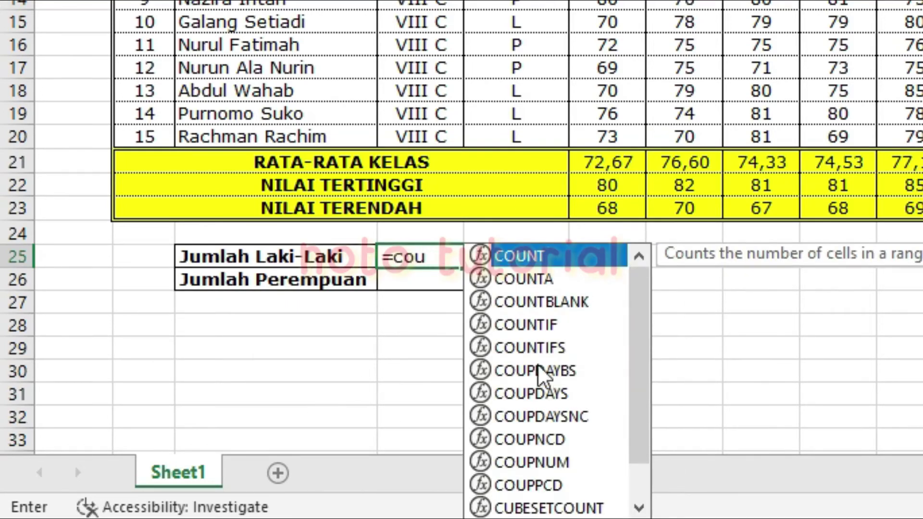
pyautogui.click(518, 326)
pyautogui.doubleClick(518, 326)
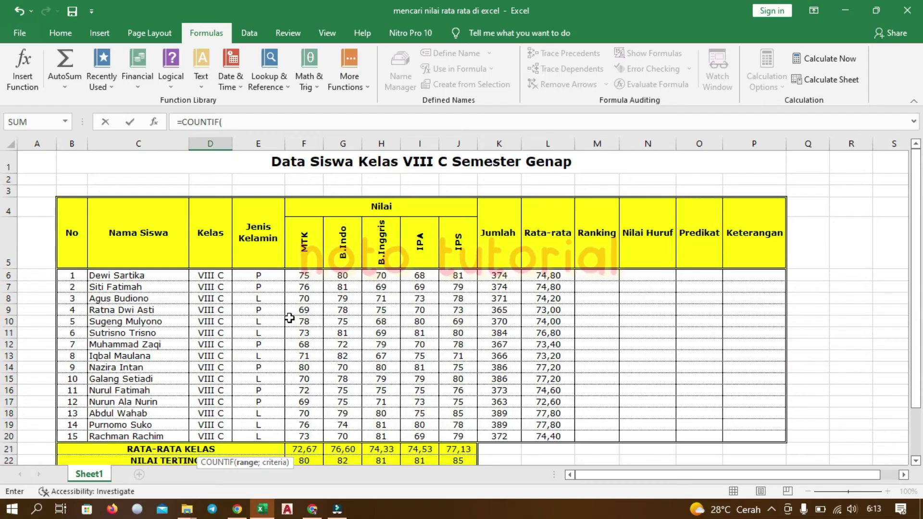
pyautogui.scroll(-1, 284, 319)
pyautogui.moveTo(254, 228); pyautogui.dragTo(262, 387)
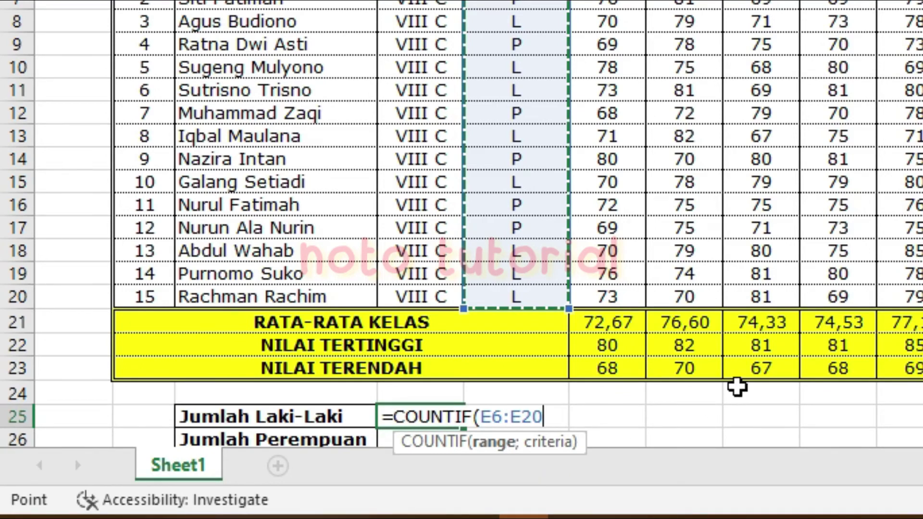
pyautogui.write(';')
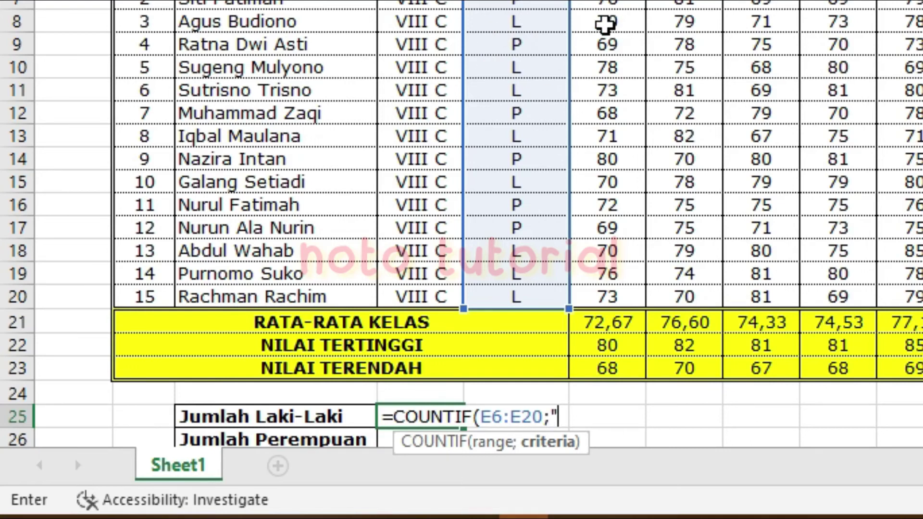
pyautogui.write('L')
pyautogui.write('")')
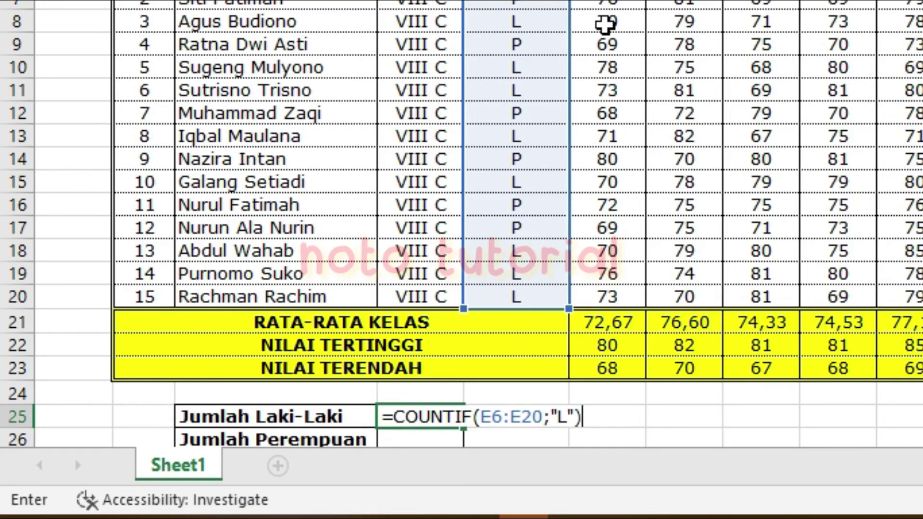
pyautogui.press('Return')
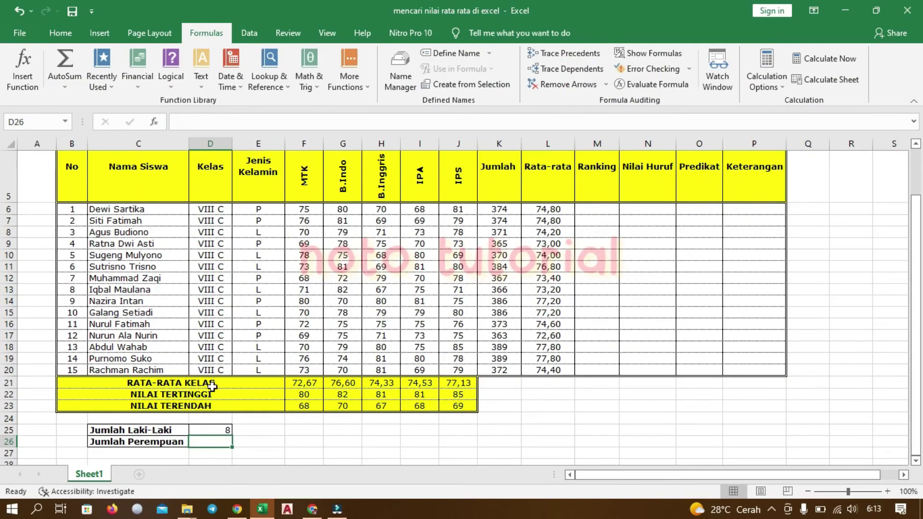
pyautogui.click(220, 431)
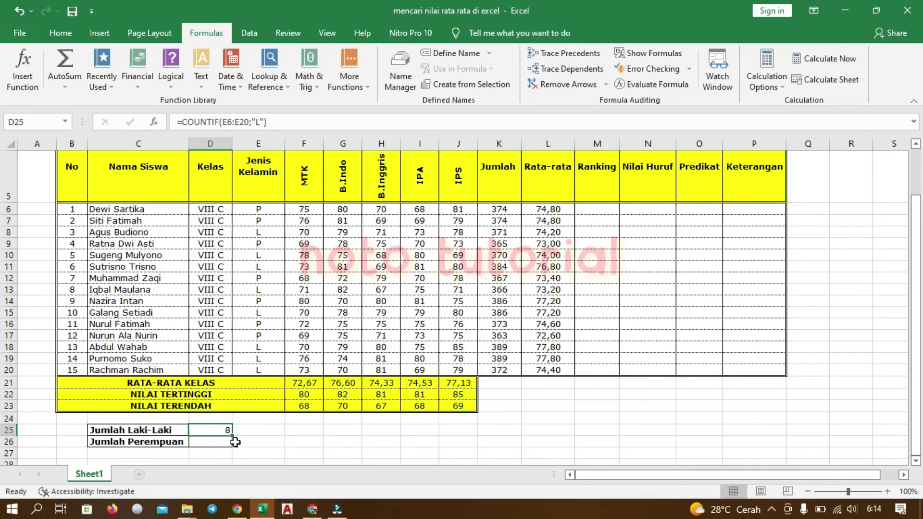
# - Count the female students in D26 with the formula =COUNTIF(E6:E20;"P") and check the finished cell
pyautogui.click(144, 442)
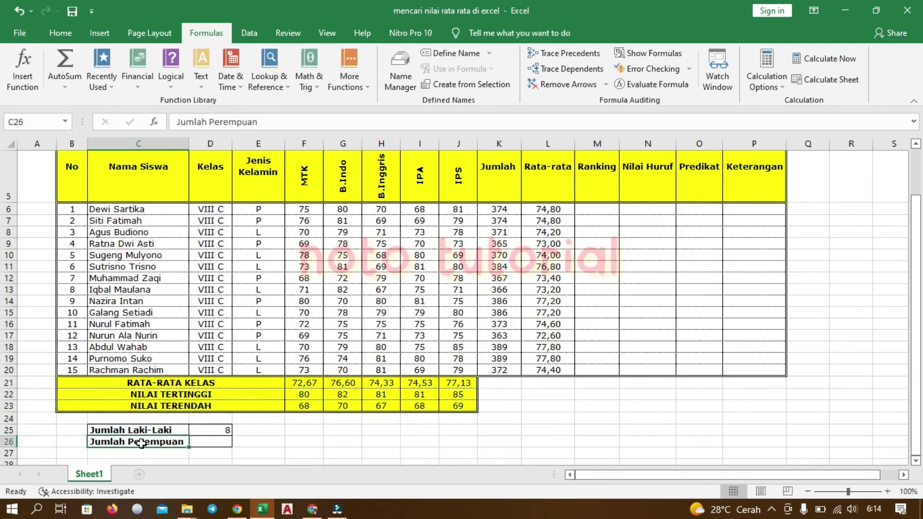
pyautogui.click(215, 441)
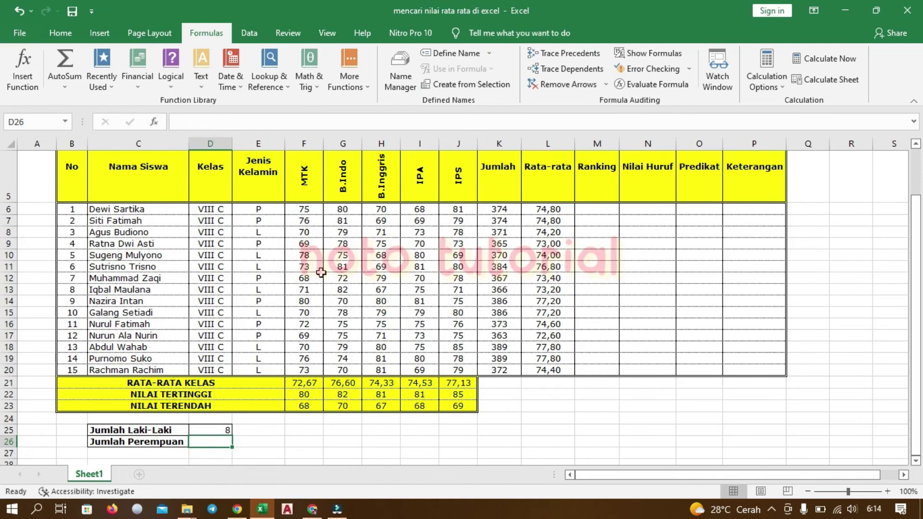
pyautogui.write('=')
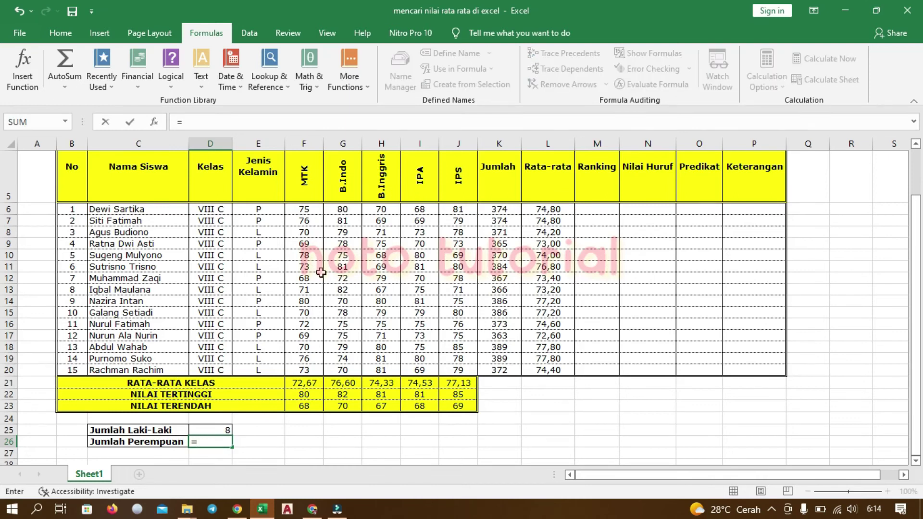
pyautogui.write('co')
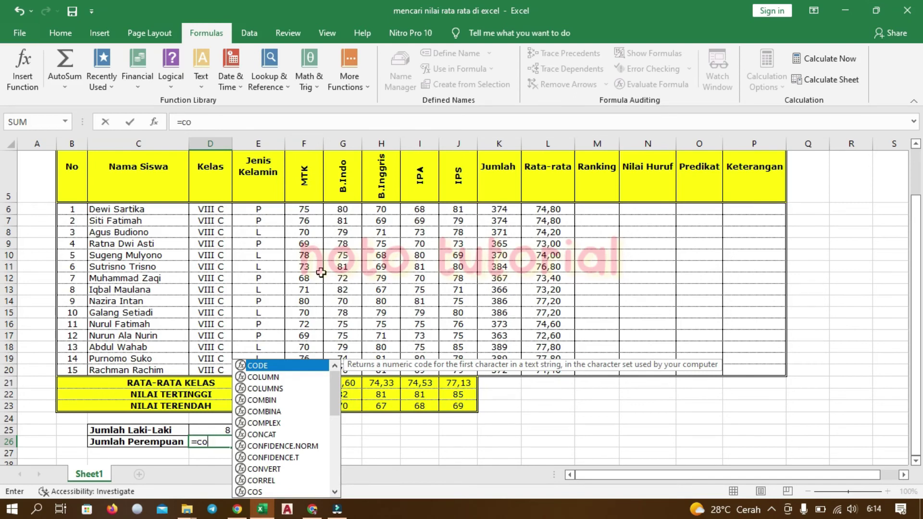
pyautogui.write('n')
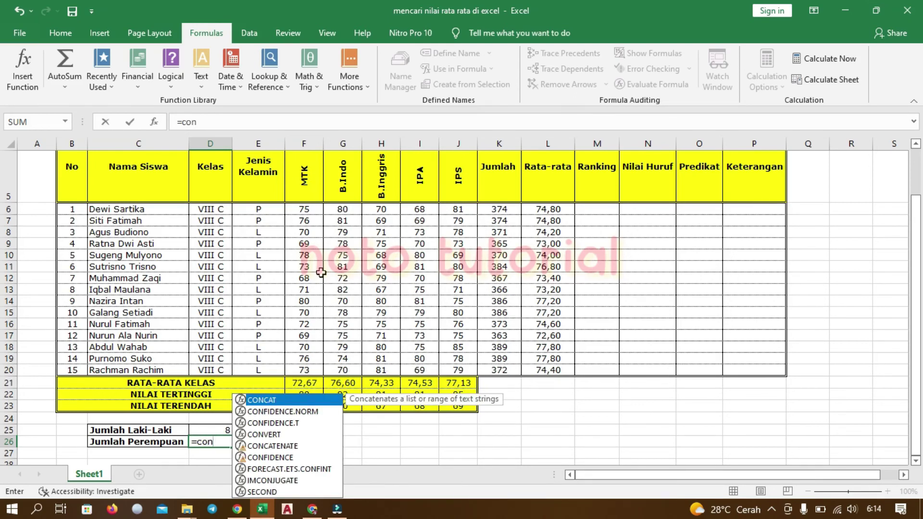
pyautogui.press('BackSpace')
pyautogui.write('u')
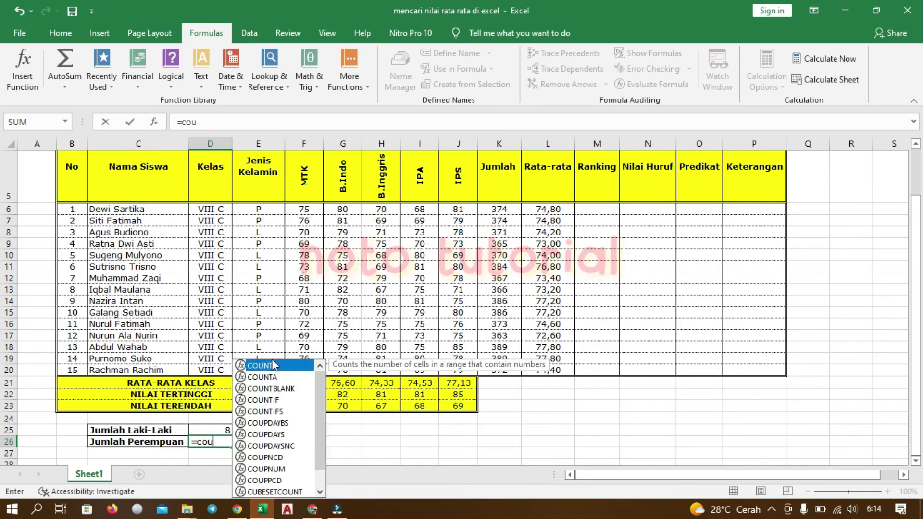
pyautogui.doubleClick(265, 400)
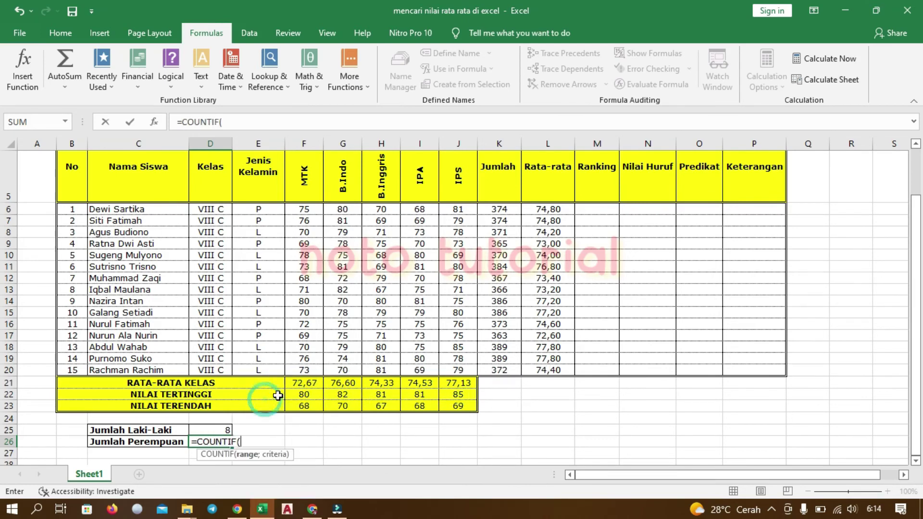
pyautogui.moveTo(264, 209); pyautogui.dragTo(275, 374)
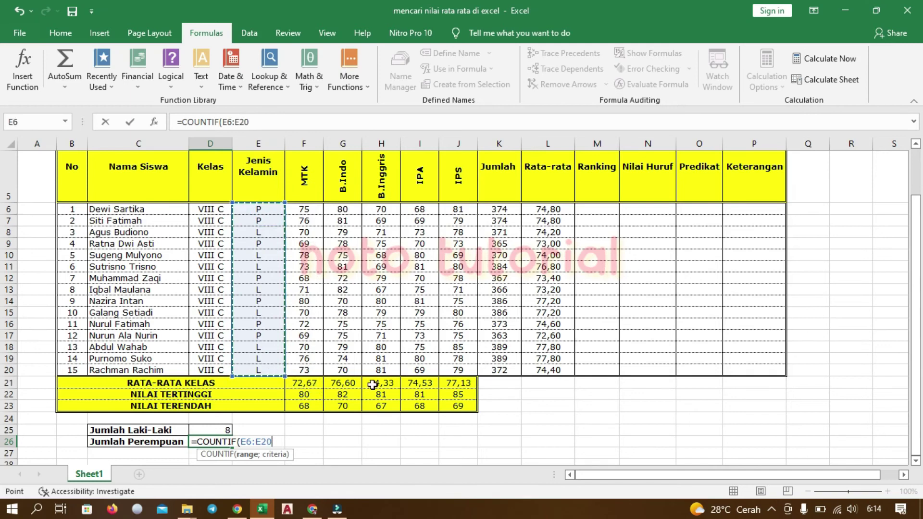
pyautogui.write(';"P')
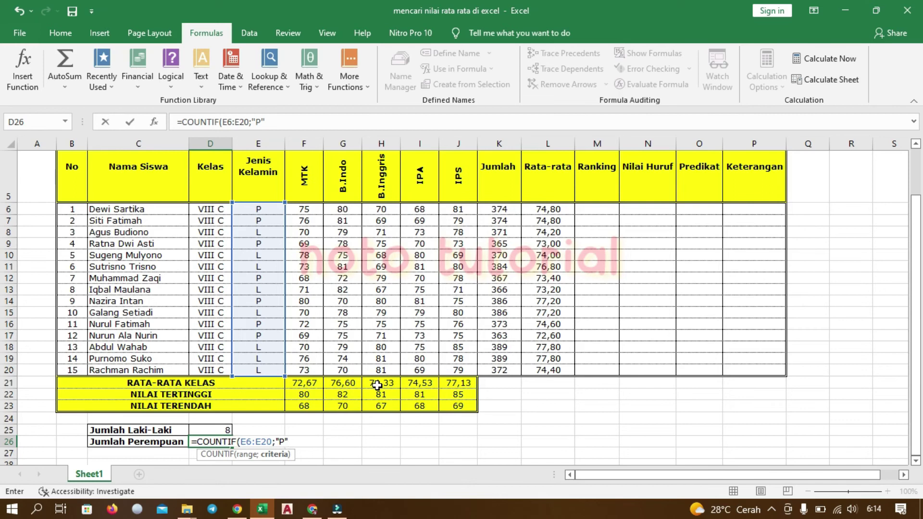
pyautogui.write(')')
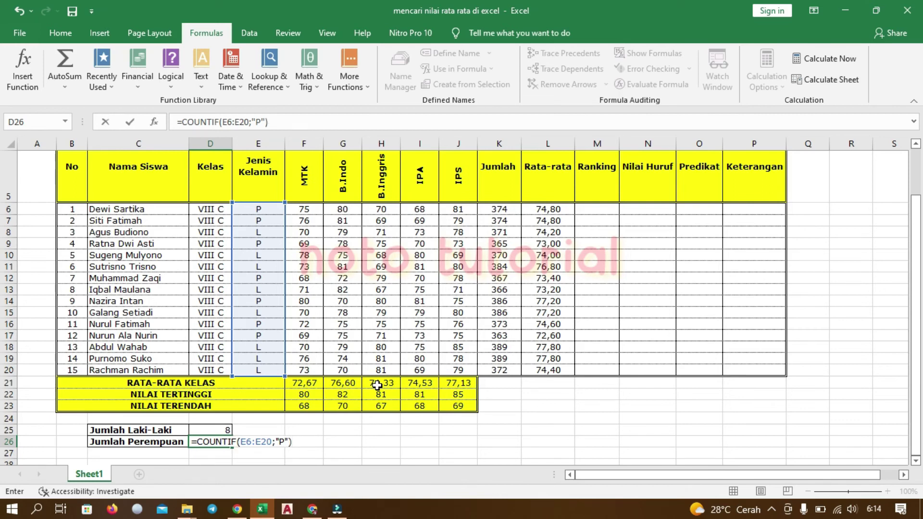
pyautogui.press('Return')
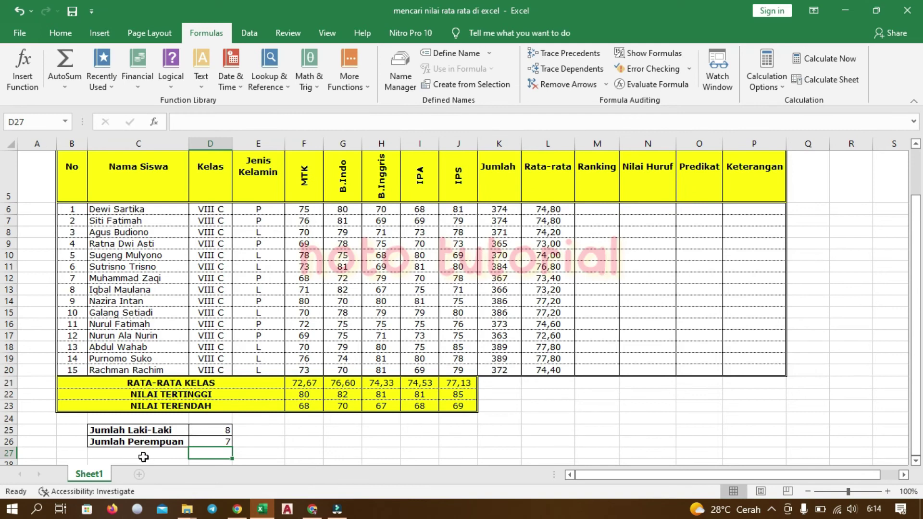
pyautogui.click(207, 441)
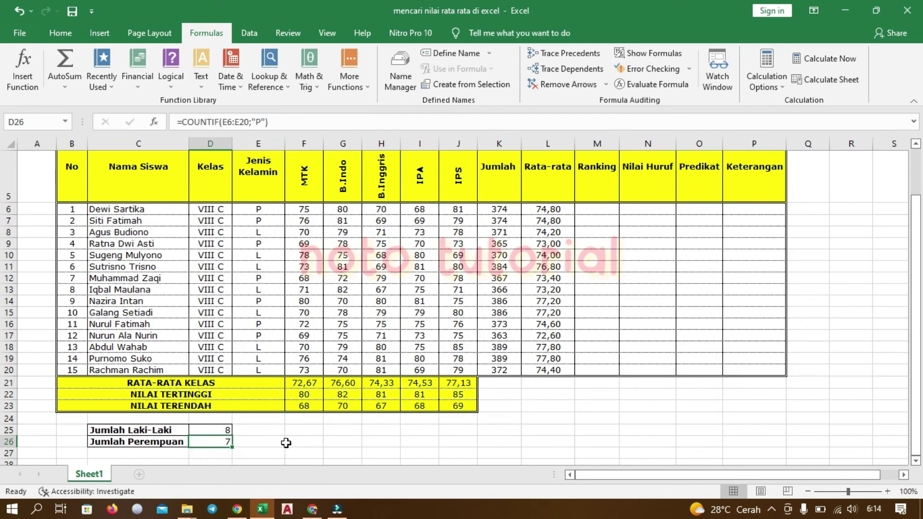
pyautogui.click(254, 426)
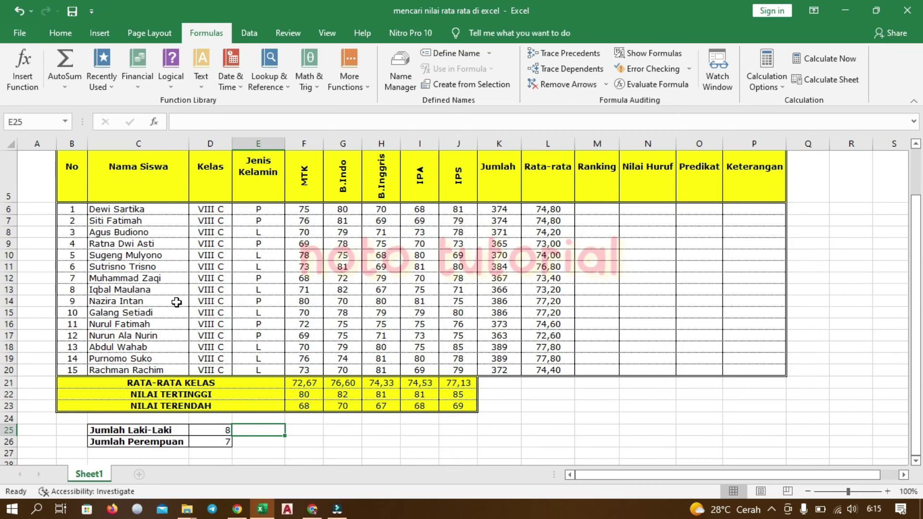
# - Try changing the Jenis Kelamin entry of student number 7 in E12 to L, and undo the change
pyautogui.click(255, 277)
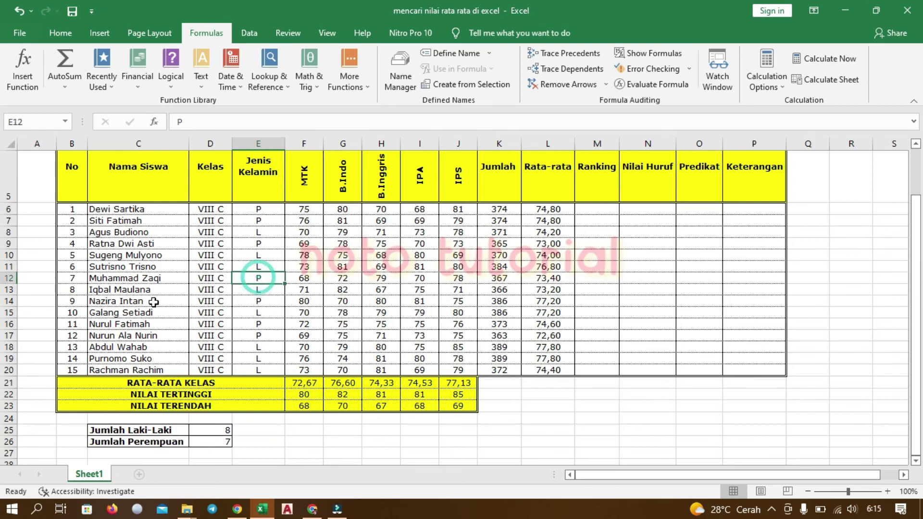
pyautogui.click(146, 279)
pyautogui.click(273, 278)
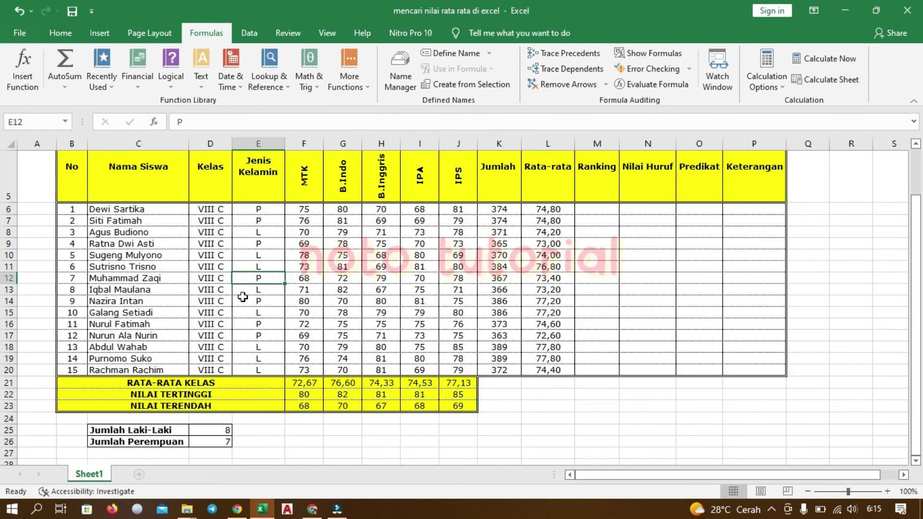
pyautogui.click(128, 279)
pyautogui.click(258, 275)
pyautogui.write('L')
pyautogui.press('Return')
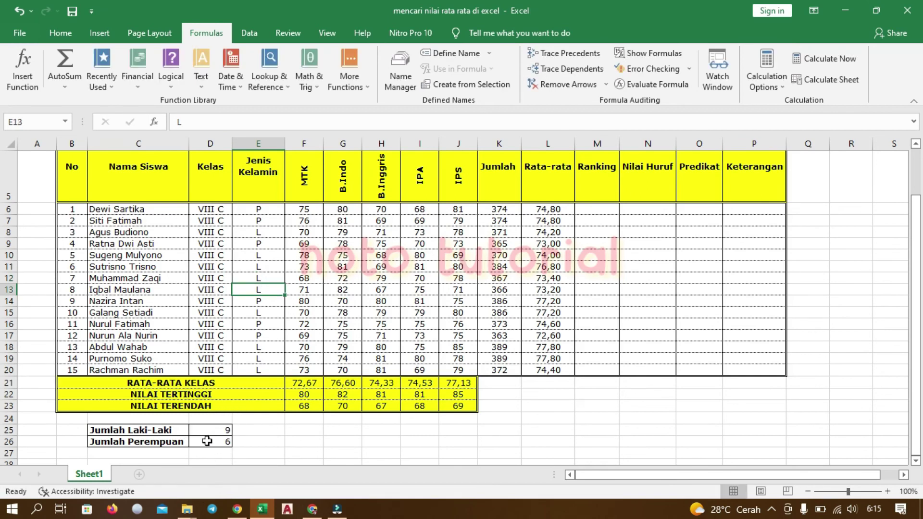
pyautogui.click(19, 13)
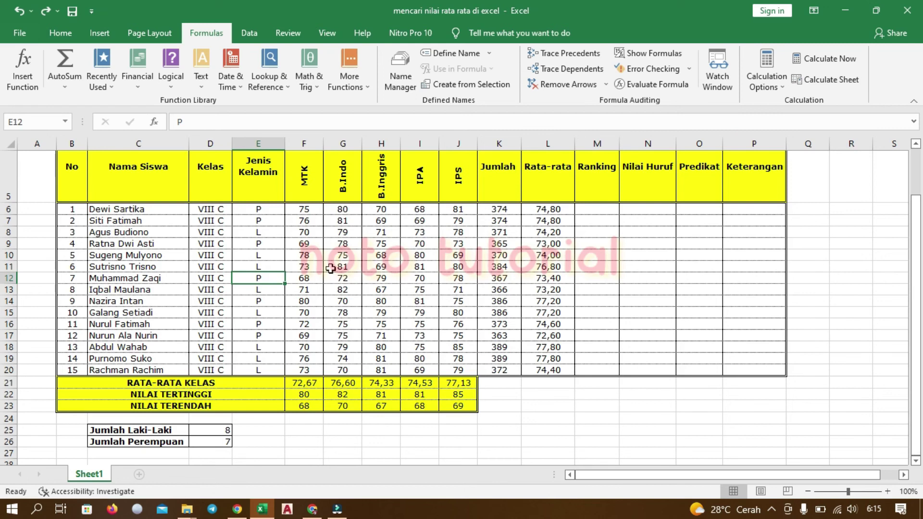
# - Set the Jenis Kelamin entry in E12 to L and check the gender counts in D25:D26
pyautogui.write('L')
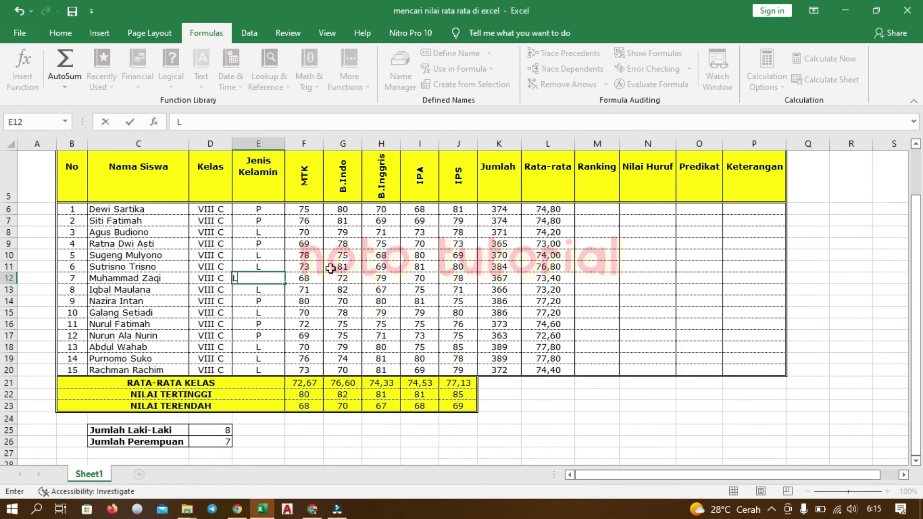
pyautogui.press('Return')
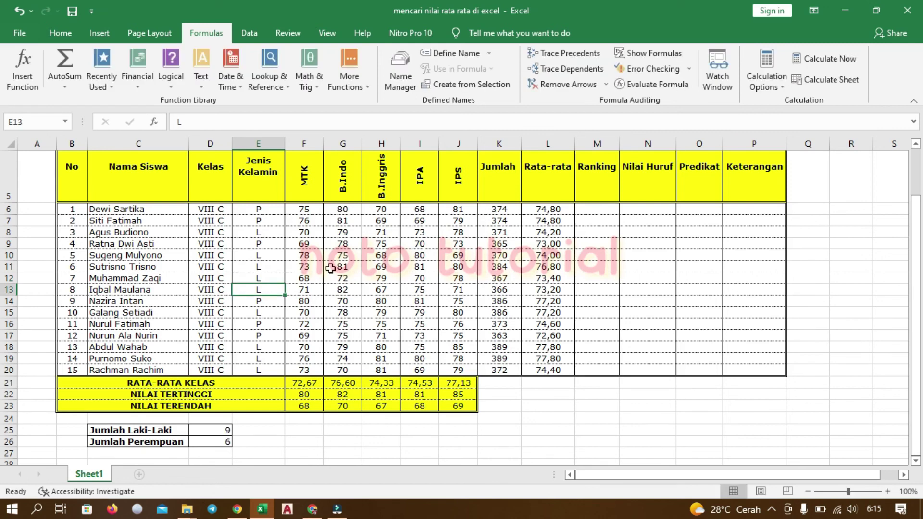
pyautogui.click(229, 442)
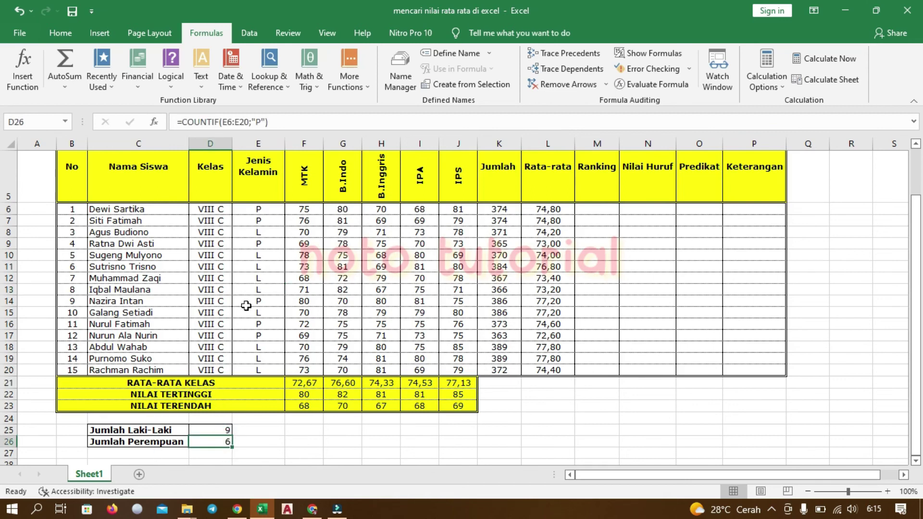
pyautogui.click(213, 430)
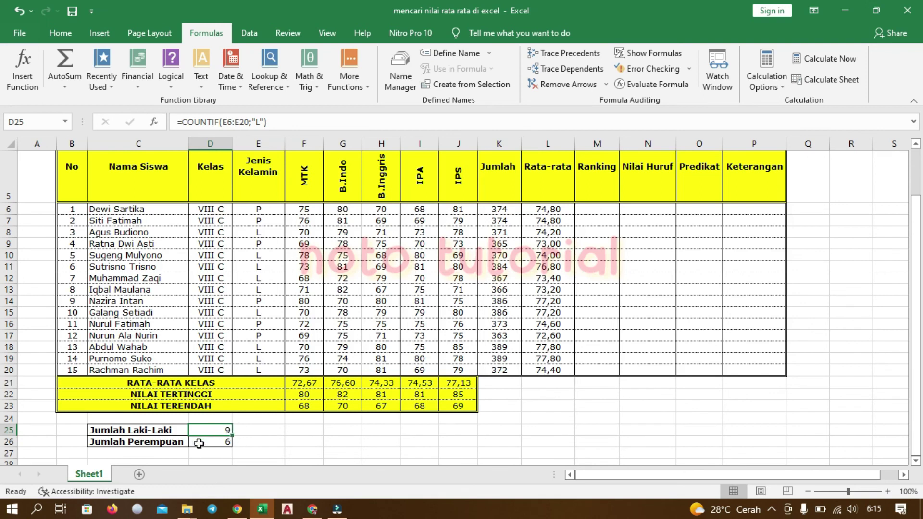
pyautogui.click(244, 438)
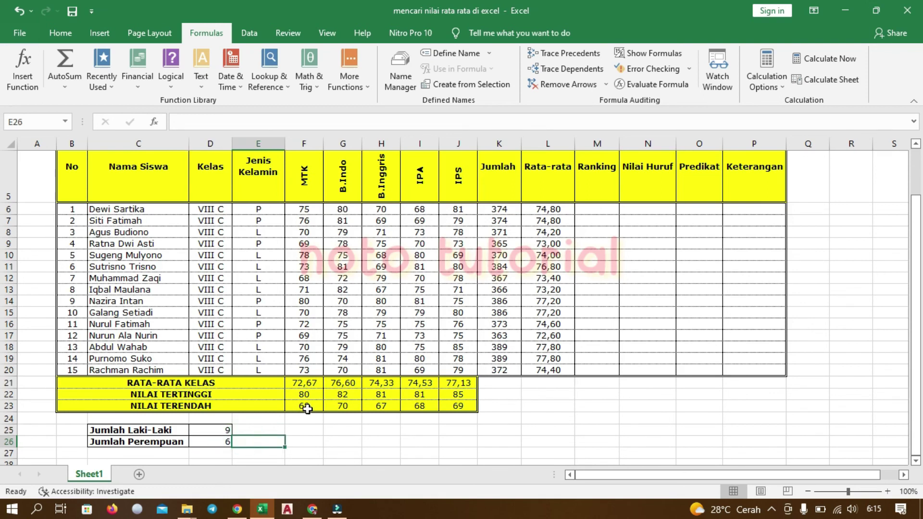
# - Review the grade sheet from its title and column headings down to the class statistics and gender counts
pyautogui.scroll(2, 321, 403)
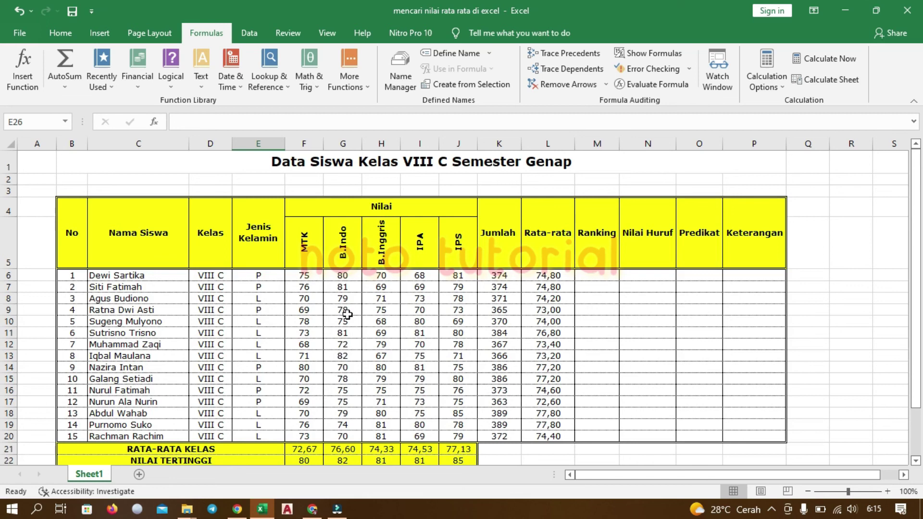
pyautogui.click(60, 34)
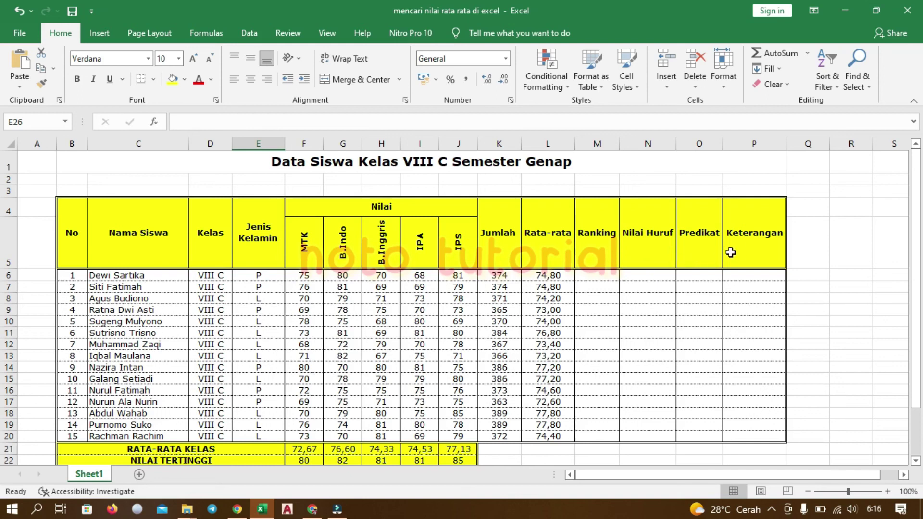
pyautogui.scroll(-2, 693, 279)
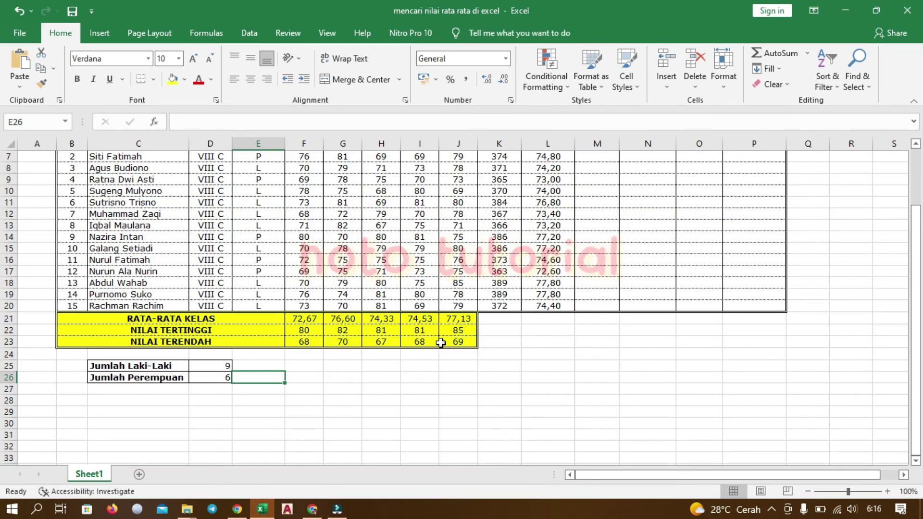
pyautogui.click(367, 373)
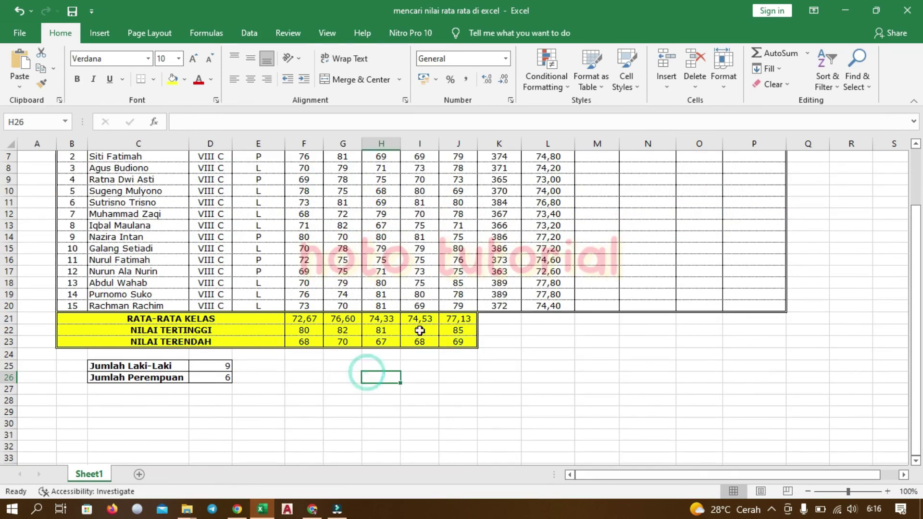
pyautogui.click(416, 271)
pyautogui.scroll(2, 501, 249)
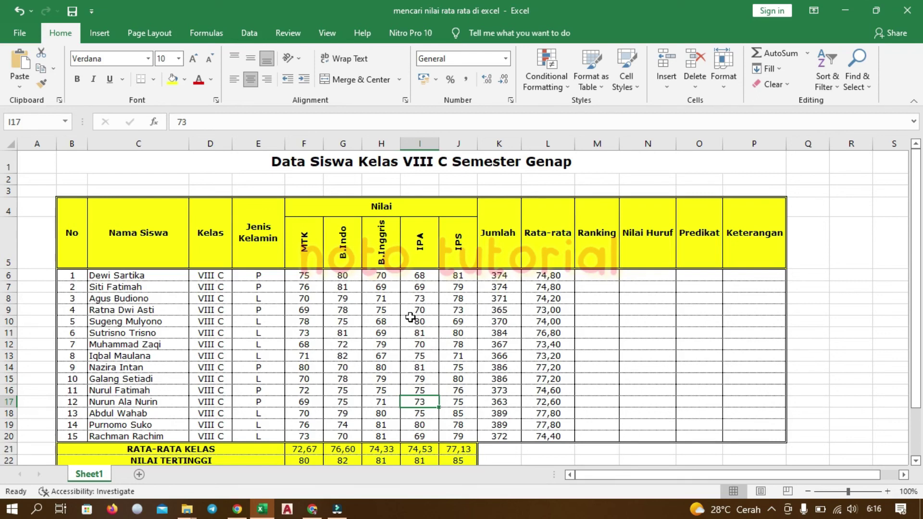
pyautogui.scroll(-1, 502, 360)
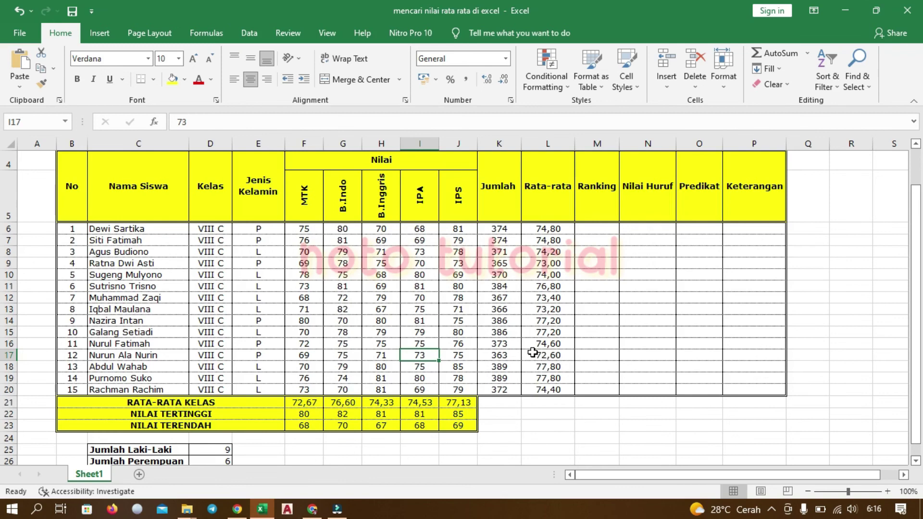
pyautogui.scroll(1, 450, 288)
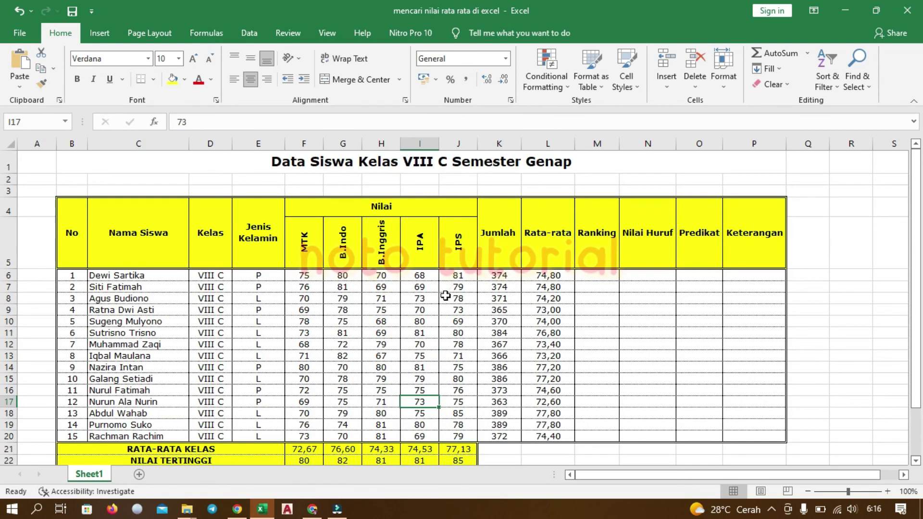